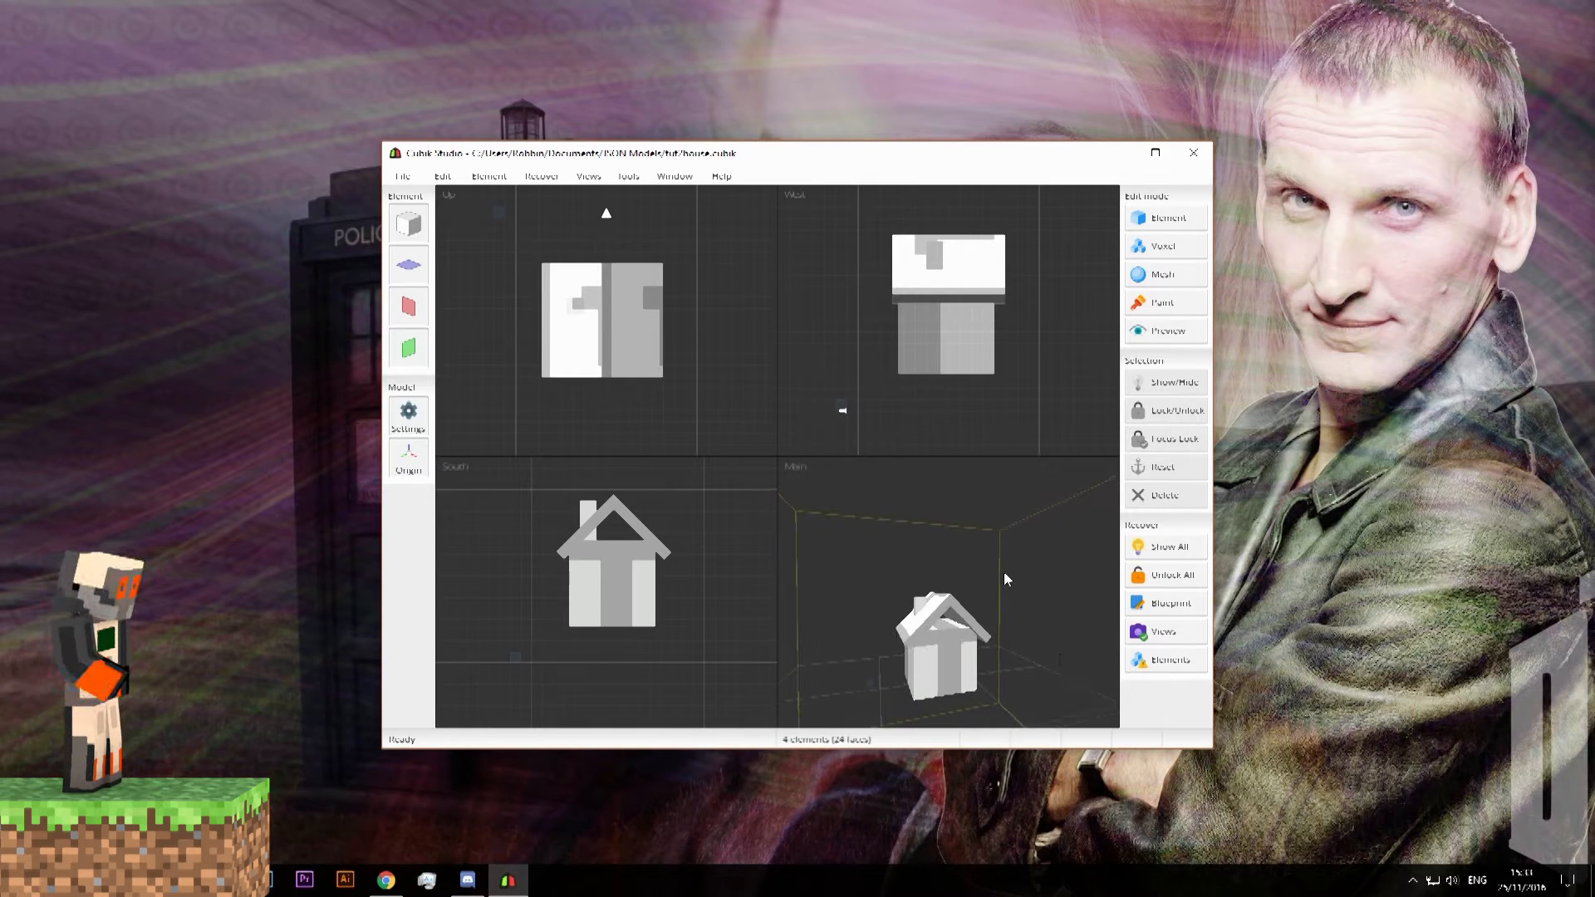
# - Switch the house model to Element edit mode
pyautogui.scroll(-2, 1007, 568)
pyautogui.moveTo(1012, 550); pyautogui.dragTo(1023, 593, button='right')
pyautogui.click(951, 643)
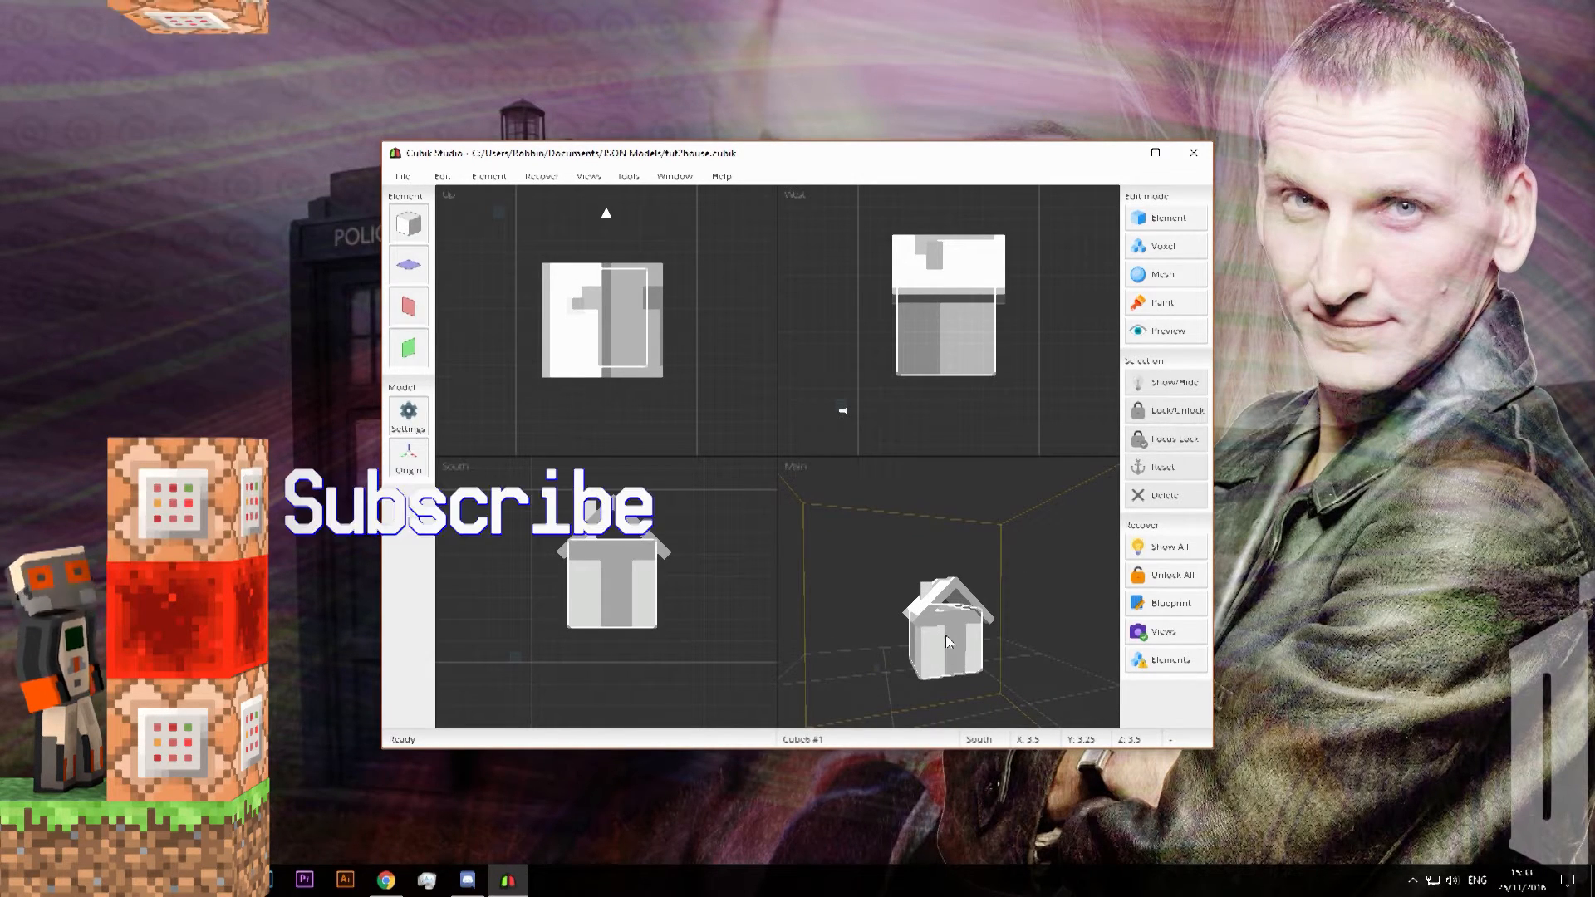
pyautogui.click(947, 585)
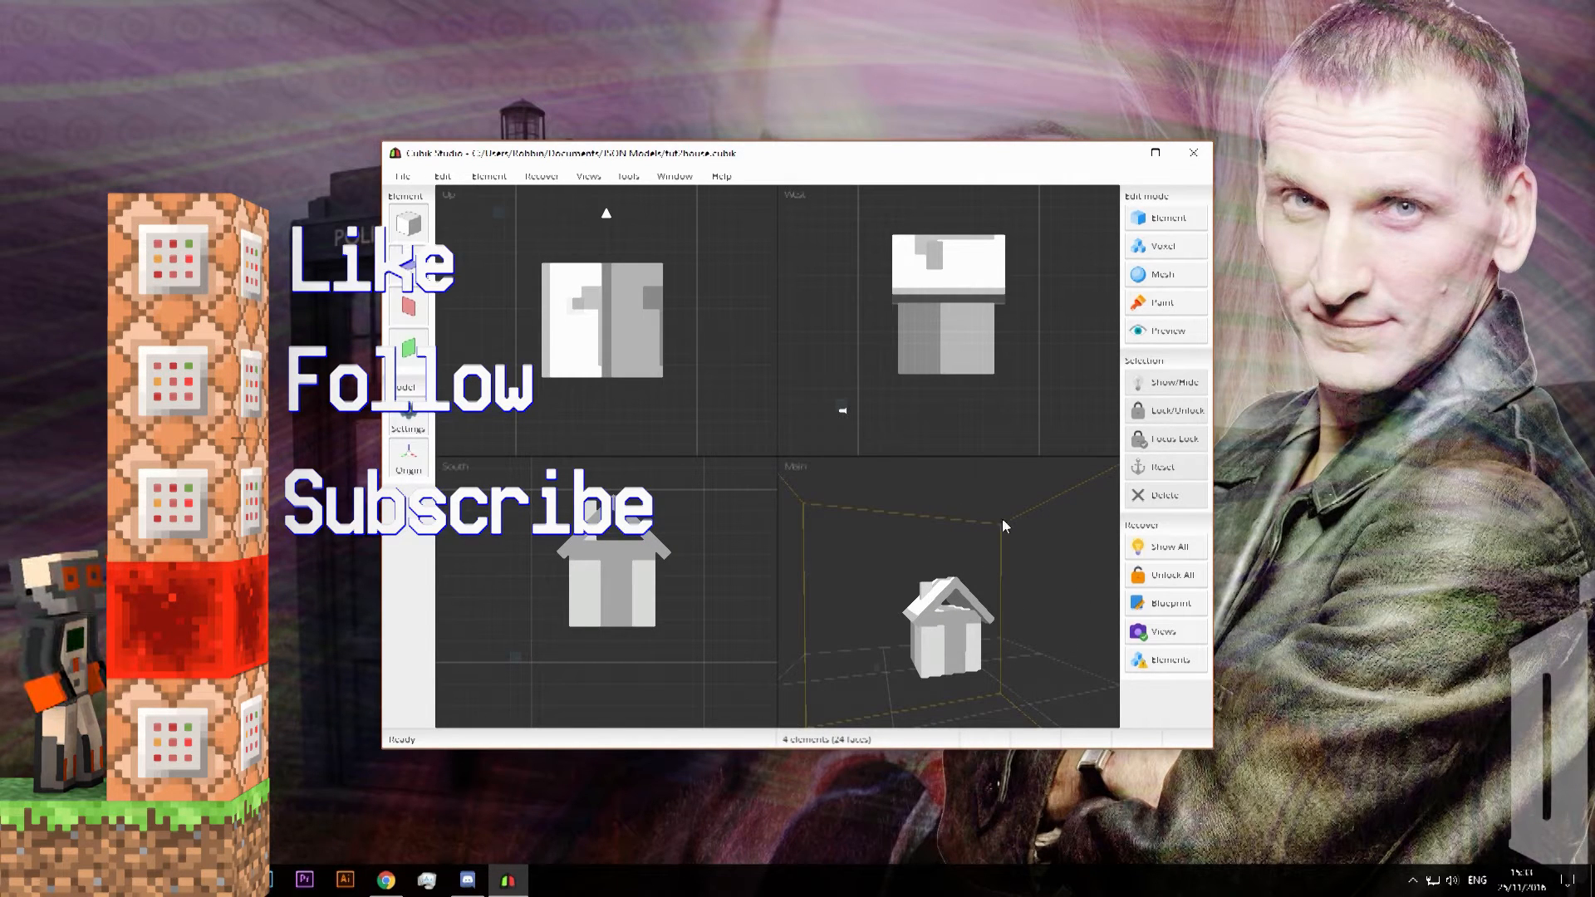
pyautogui.click(1154, 223)
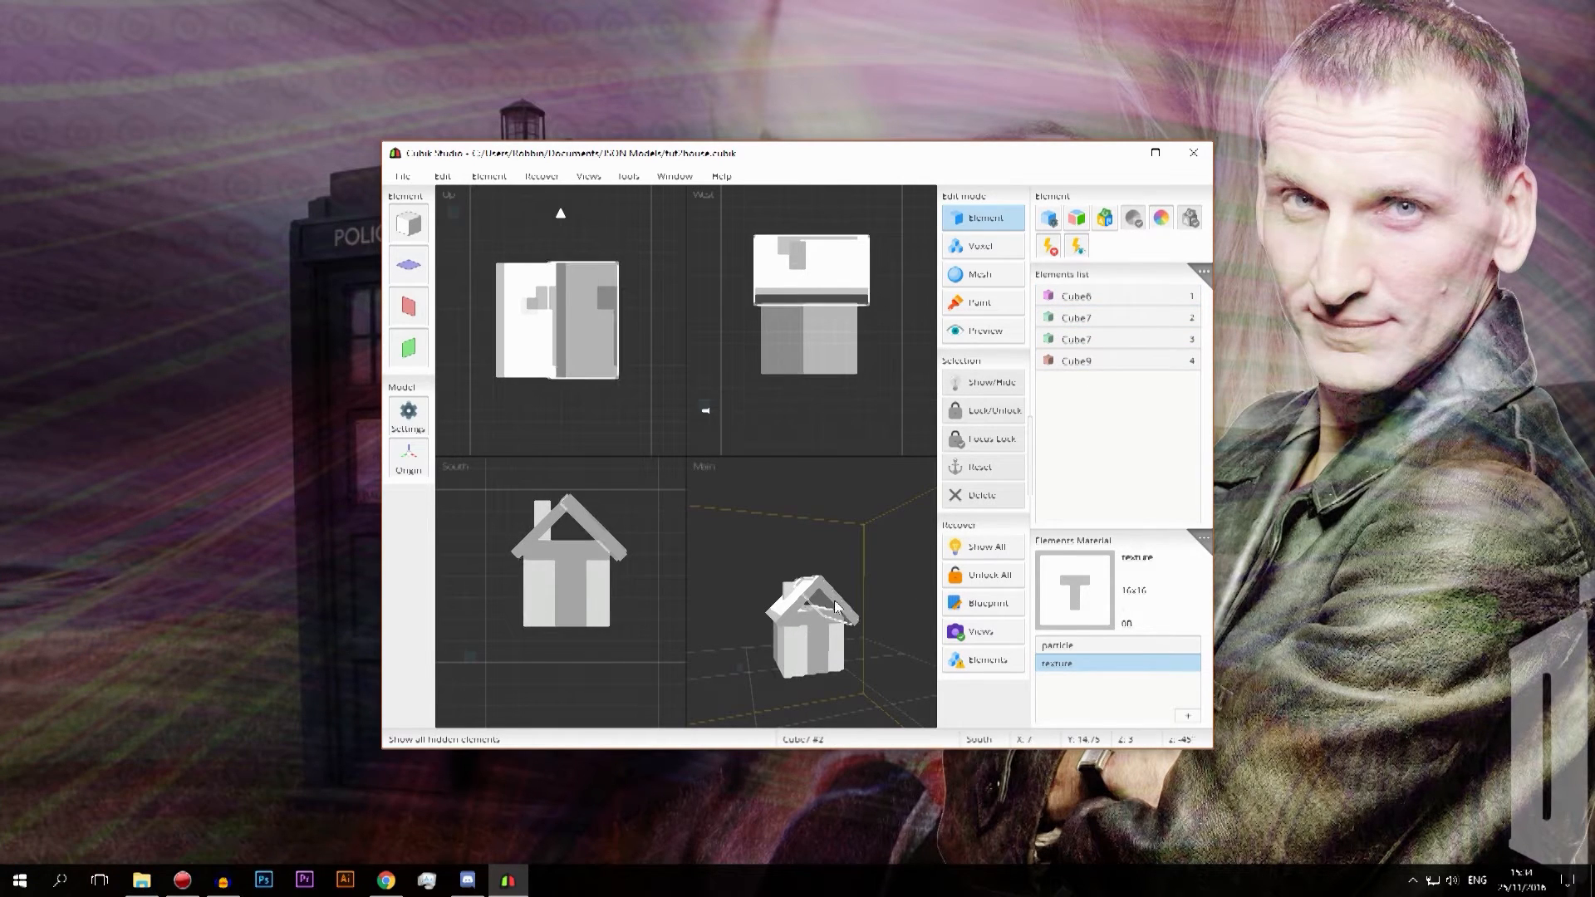
# - Examine which listed elements form the house body and the two roof slopes by selecting them, and clear the selection
pyautogui.click(807, 640)
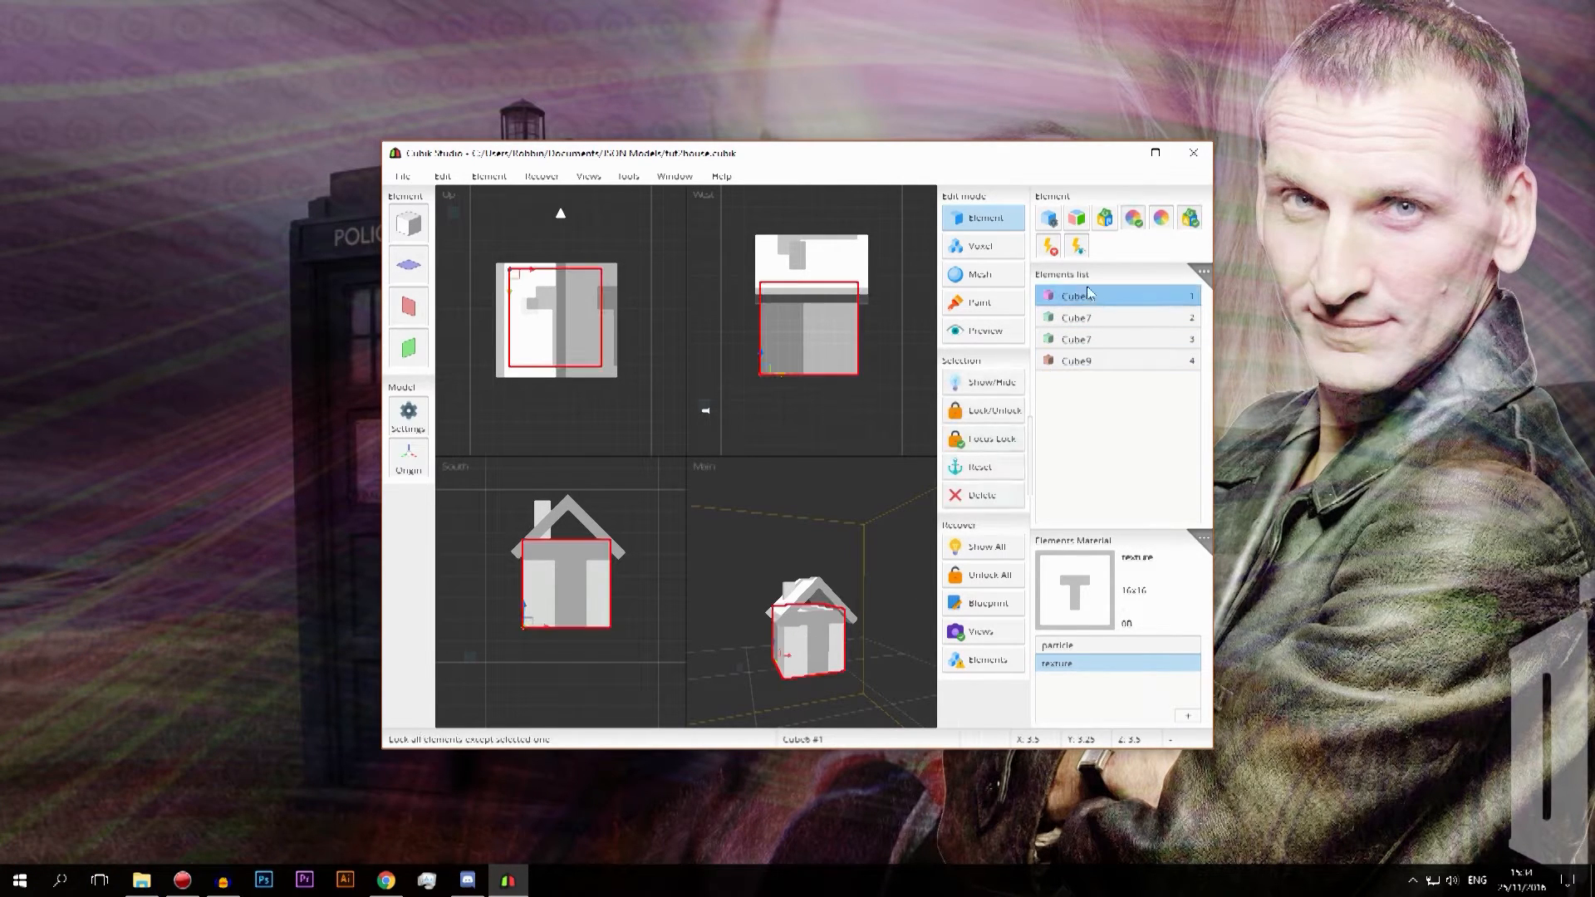
pyautogui.click(832, 601)
pyautogui.keyDown('ctrl'); pyautogui.click(1121, 339); pyautogui.keyUp('ctrl')
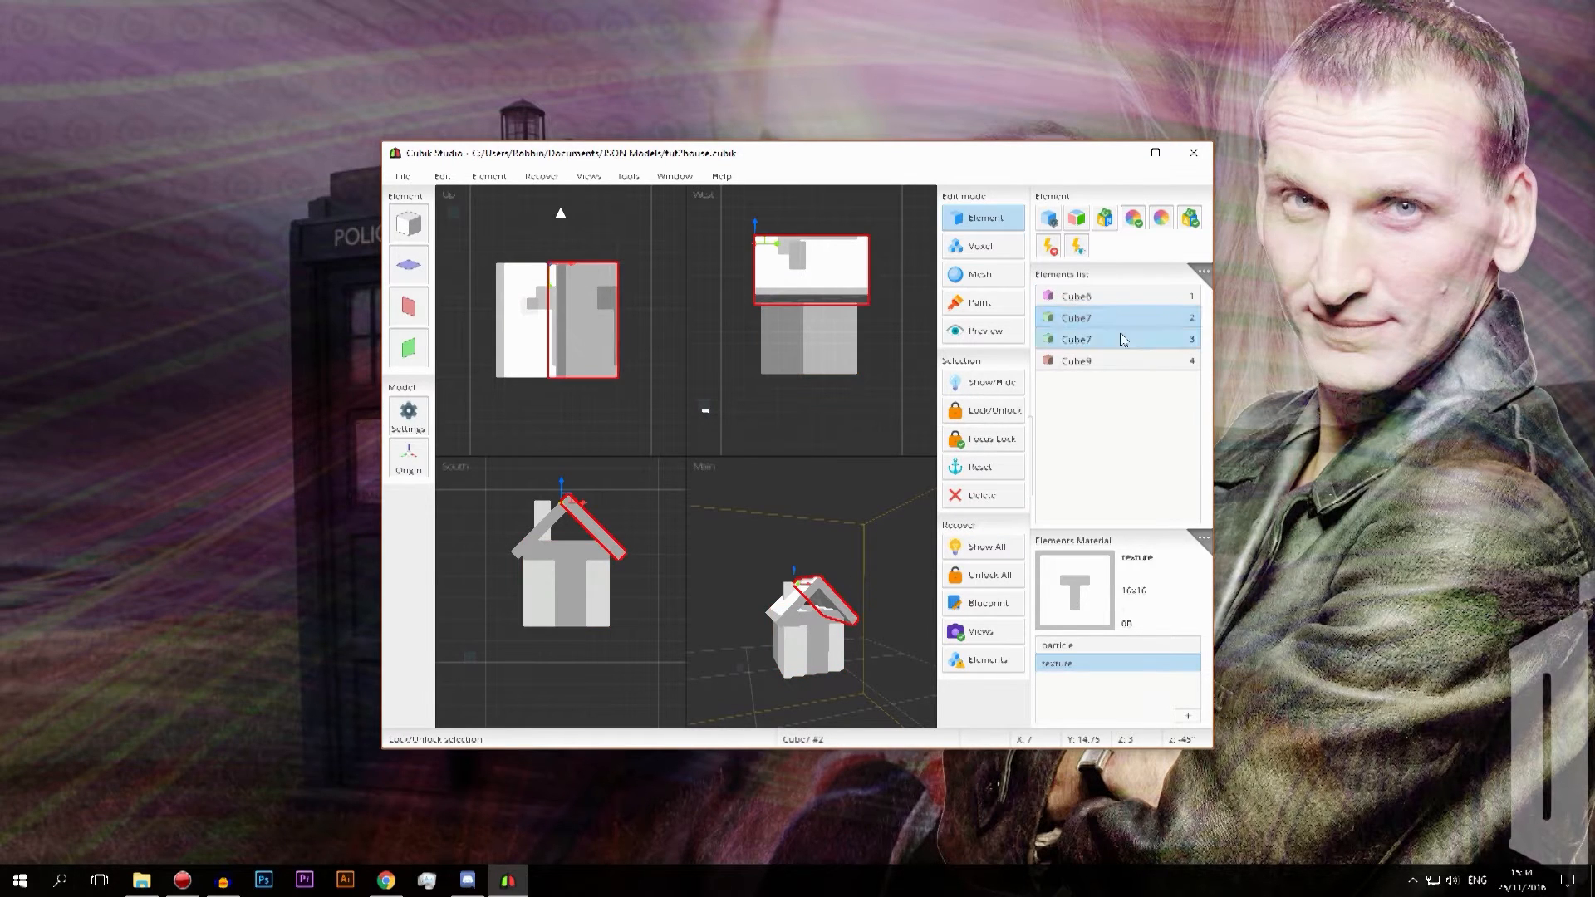
pyautogui.click(802, 610)
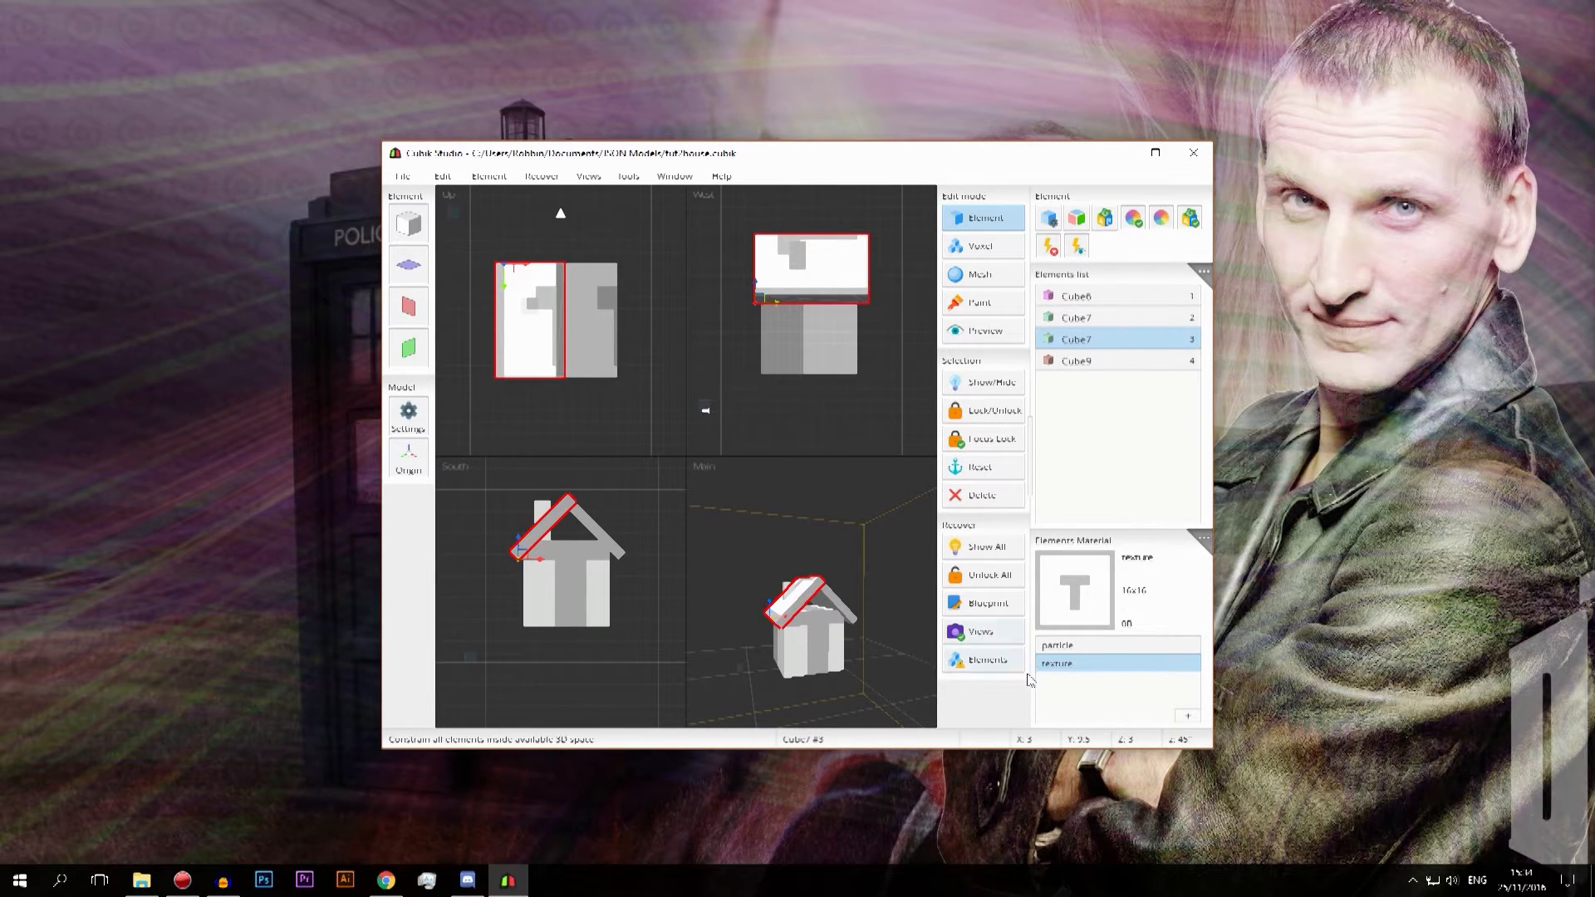
pyautogui.click(877, 656)
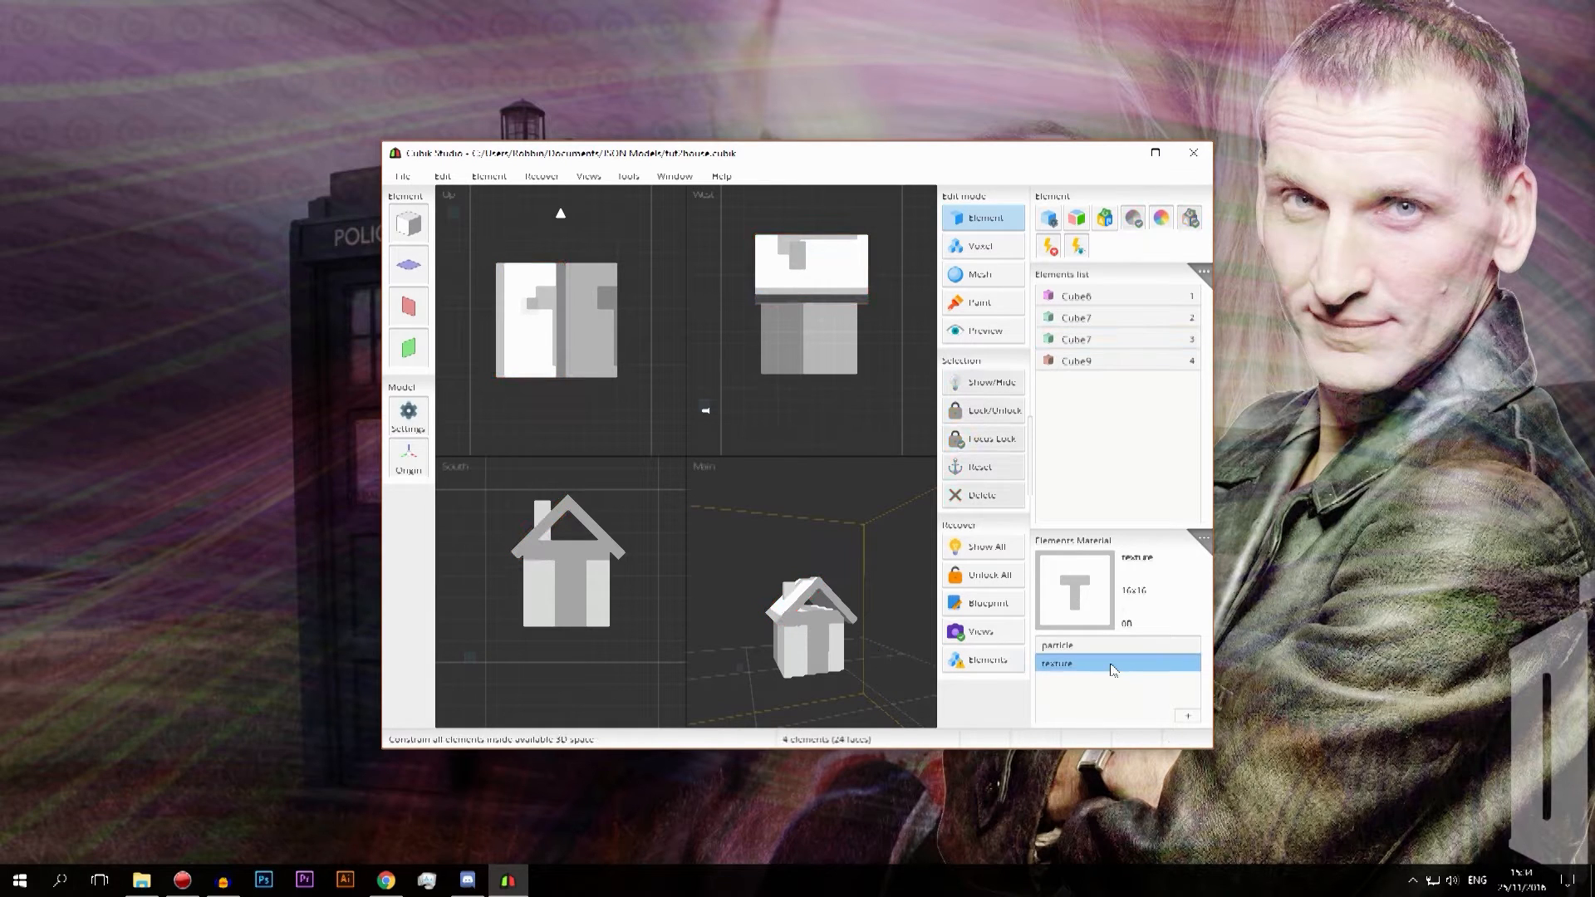
# - Load wood.jpg from the Desktop as the image of the default "texture" material
pyautogui.doubleClick(1109, 664)
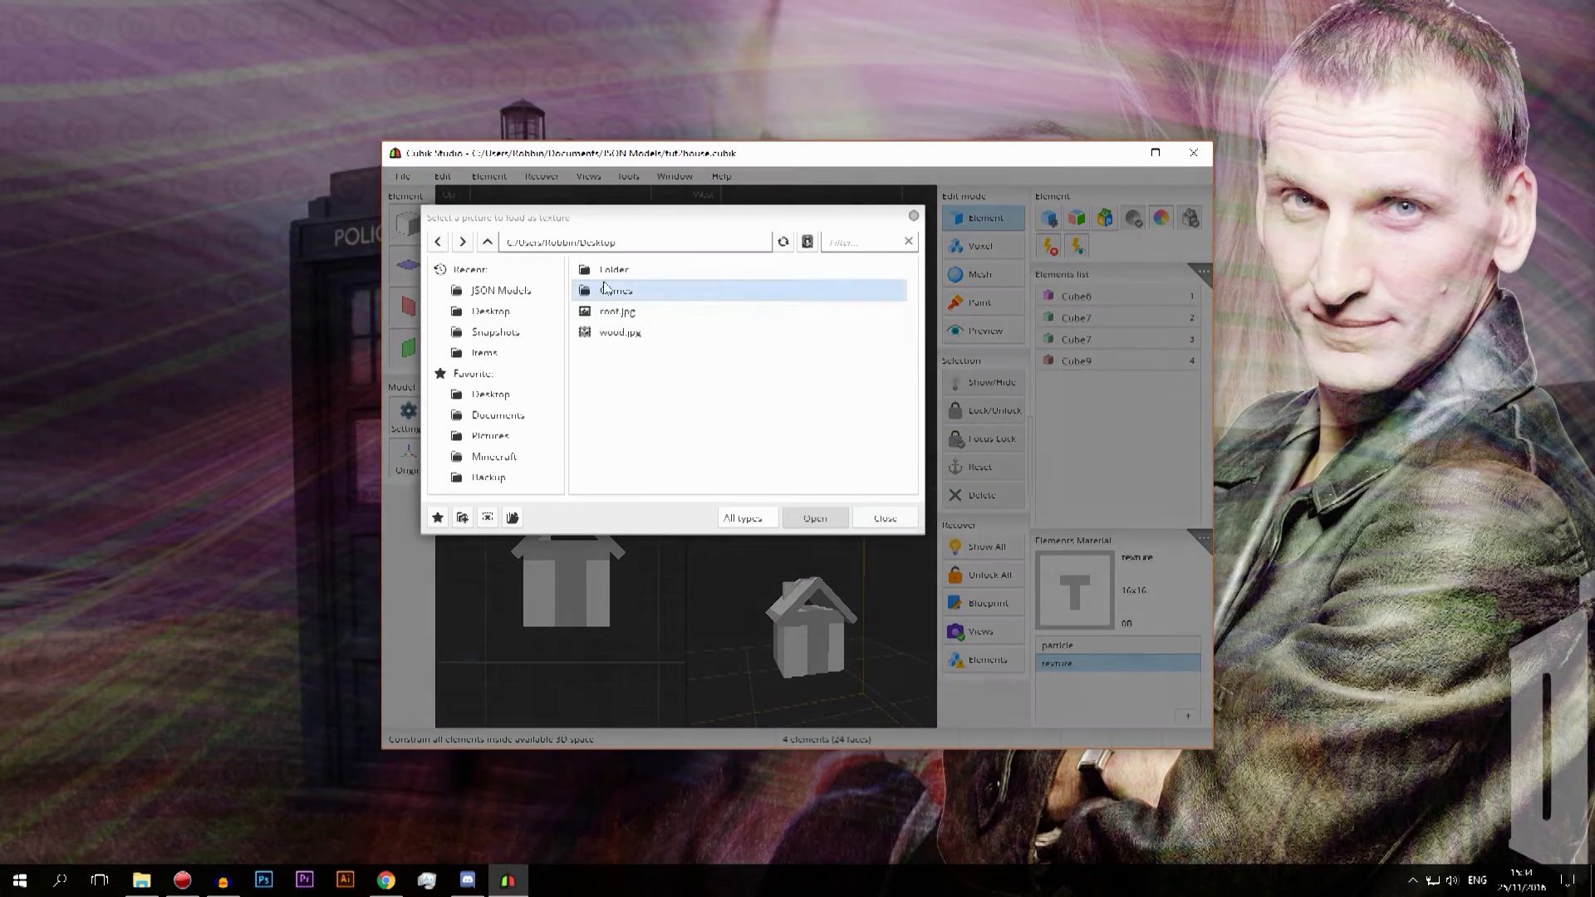
pyautogui.click(629, 336)
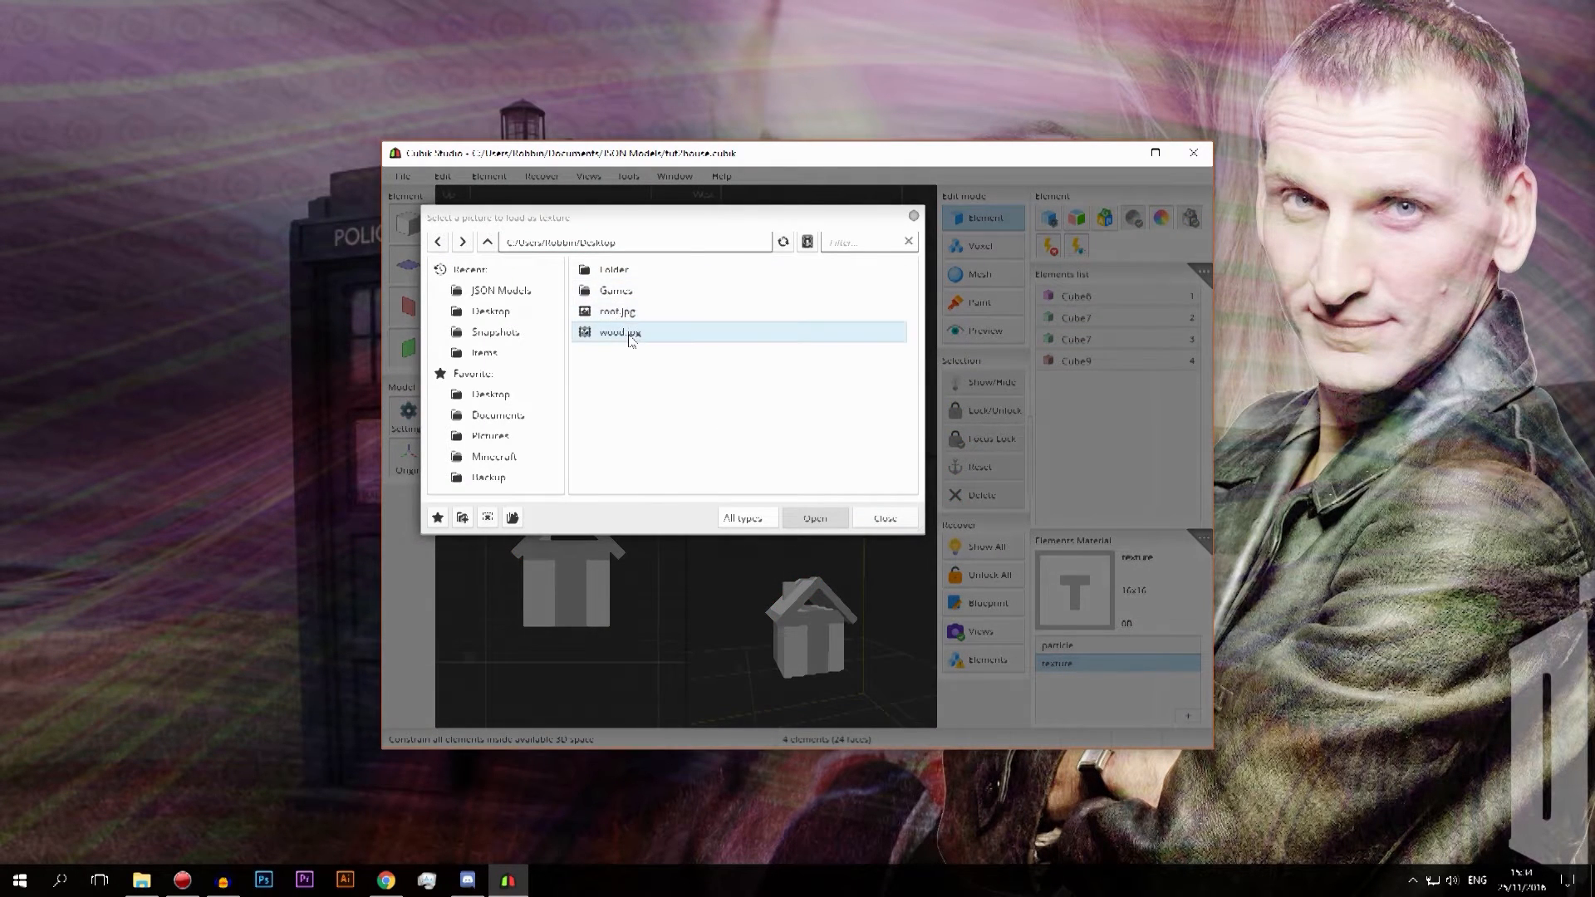
pyautogui.doubleClick(616, 333)
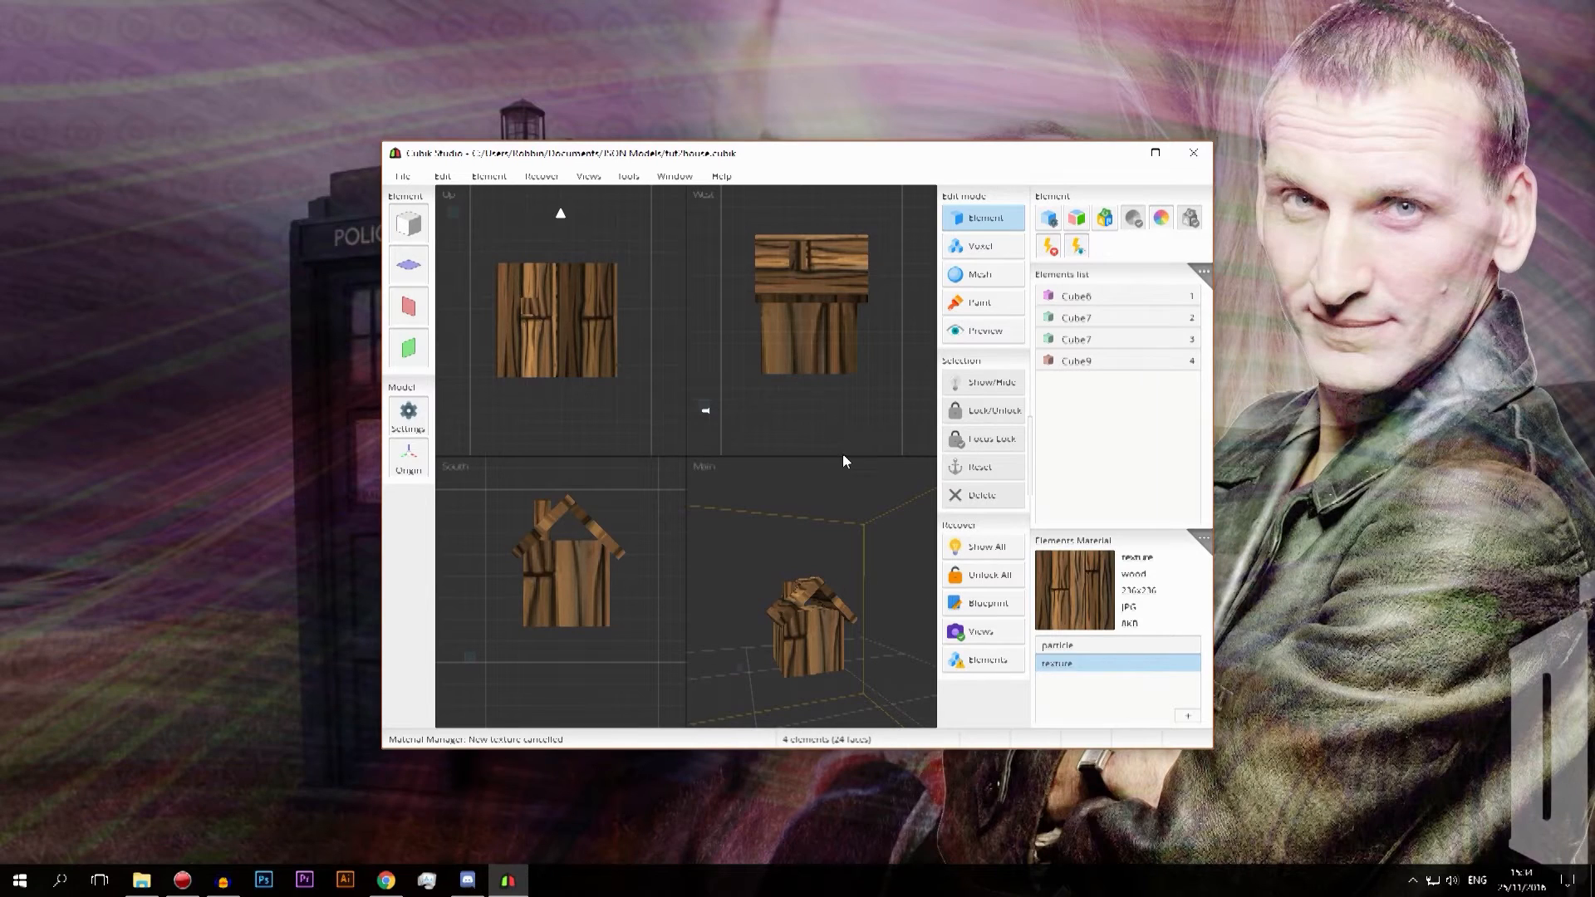
# - Add a new material texture labelled "roof" and load roof.jpg from the Desktop into it
pyautogui.click(1188, 716)
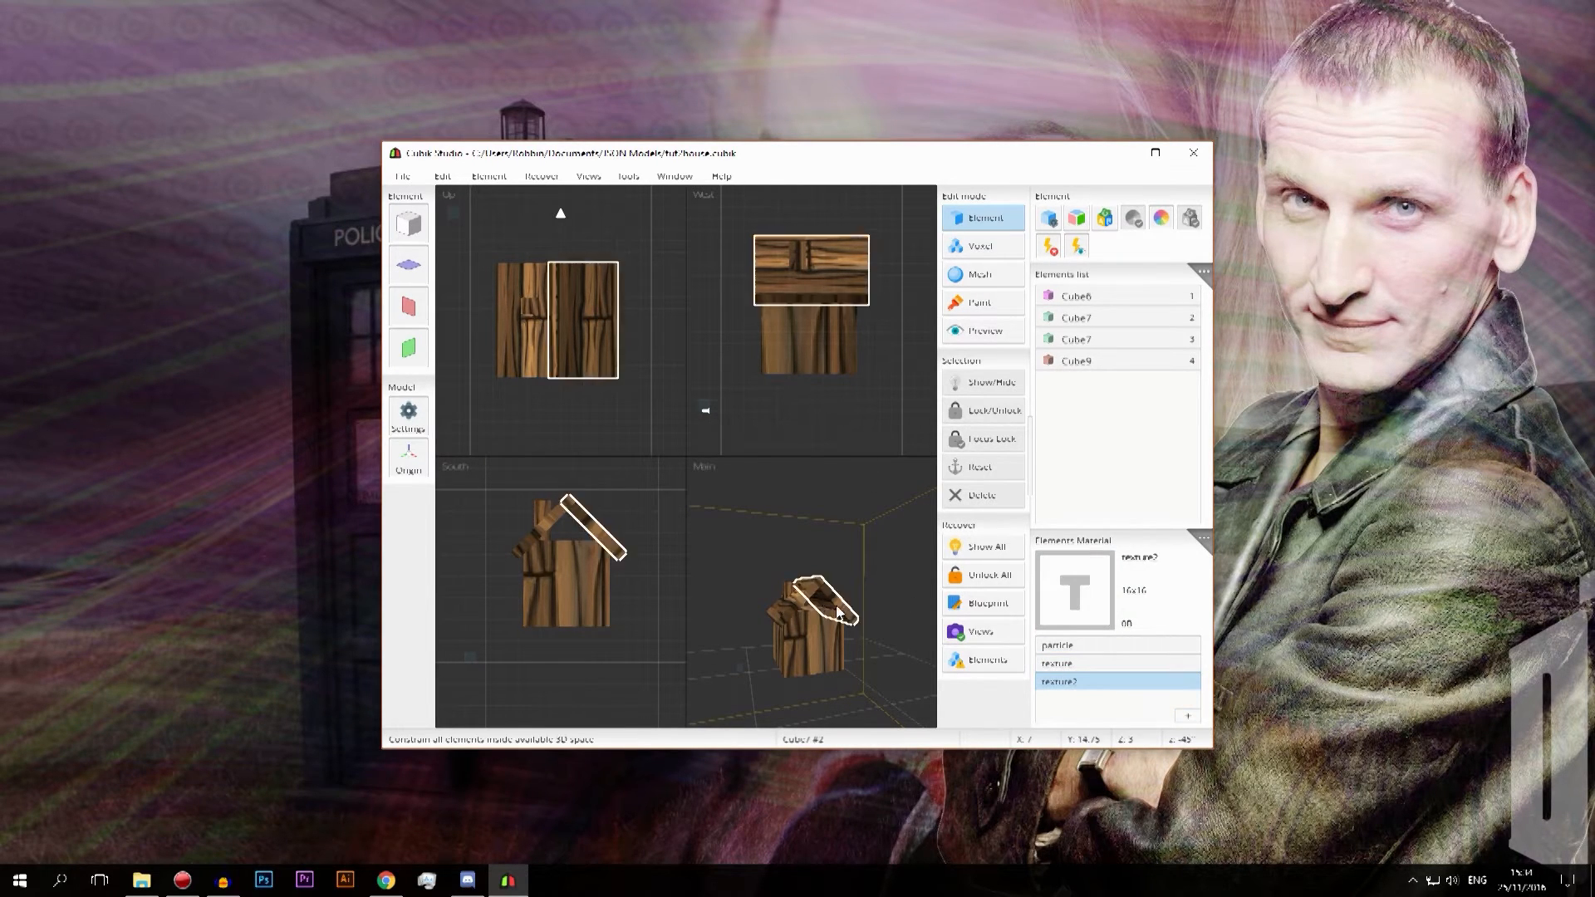
pyautogui.rightClick(1072, 690)
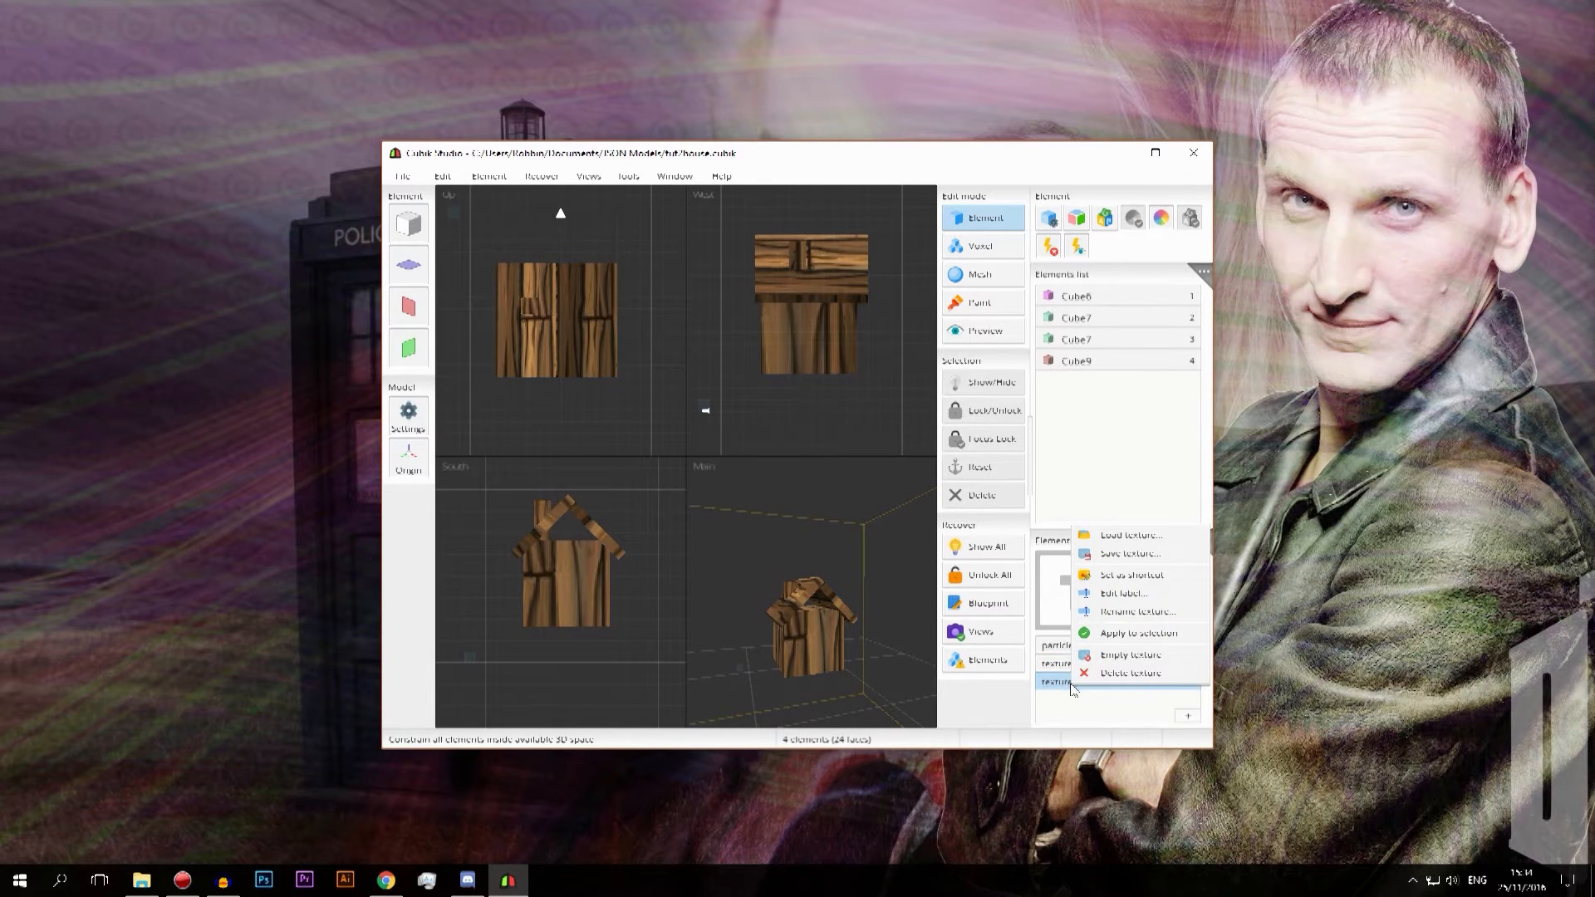
pyautogui.click(1123, 593)
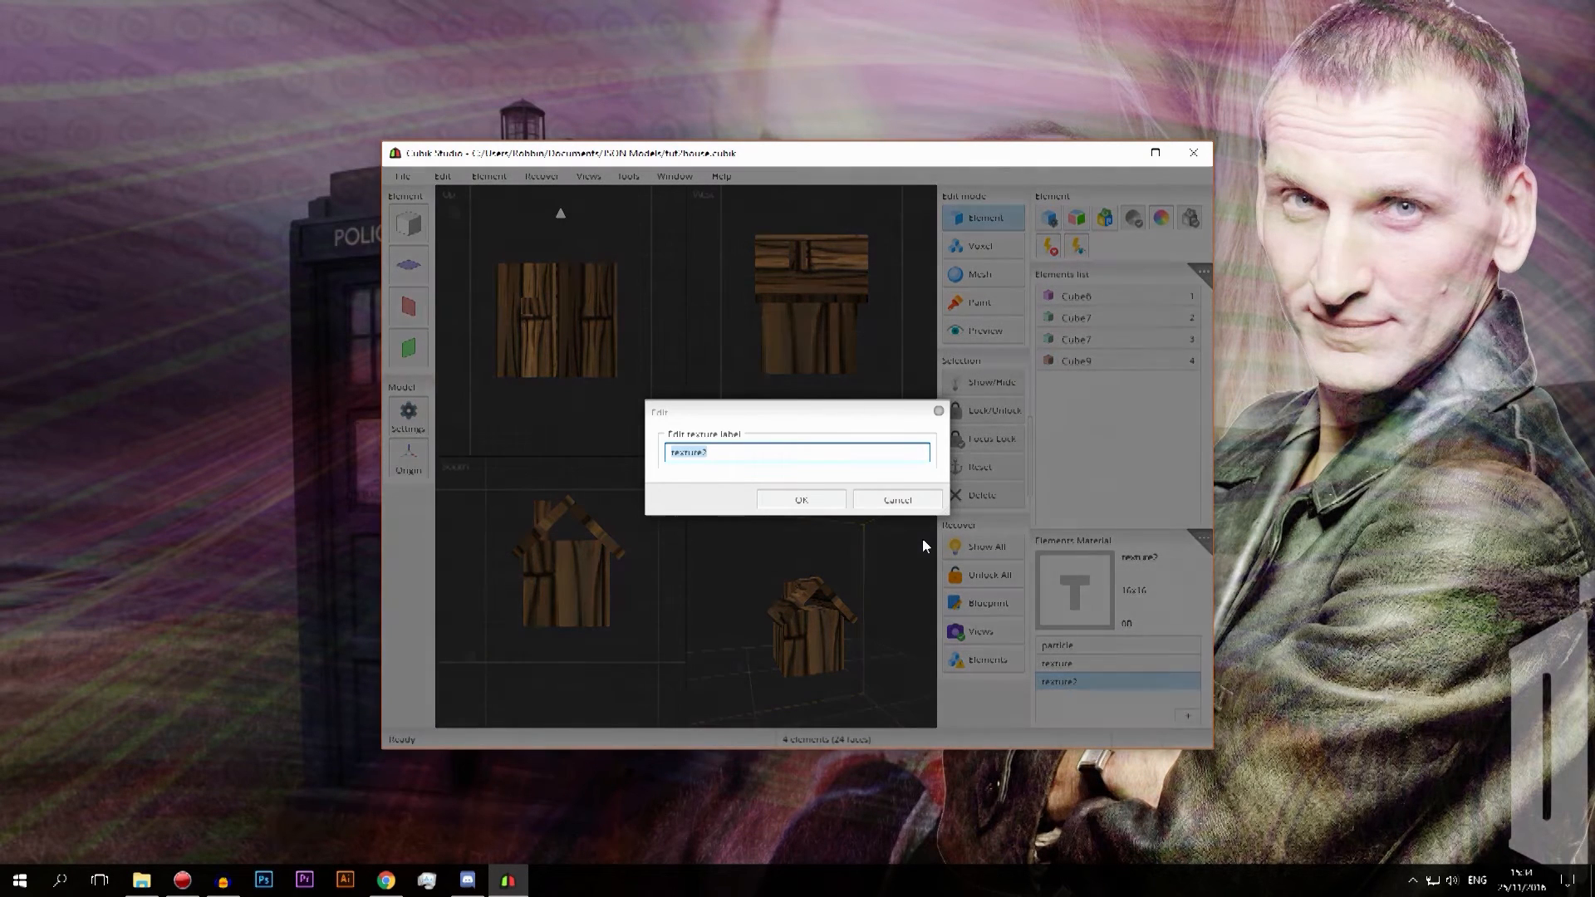
pyautogui.write('roof')
pyautogui.press('Return')
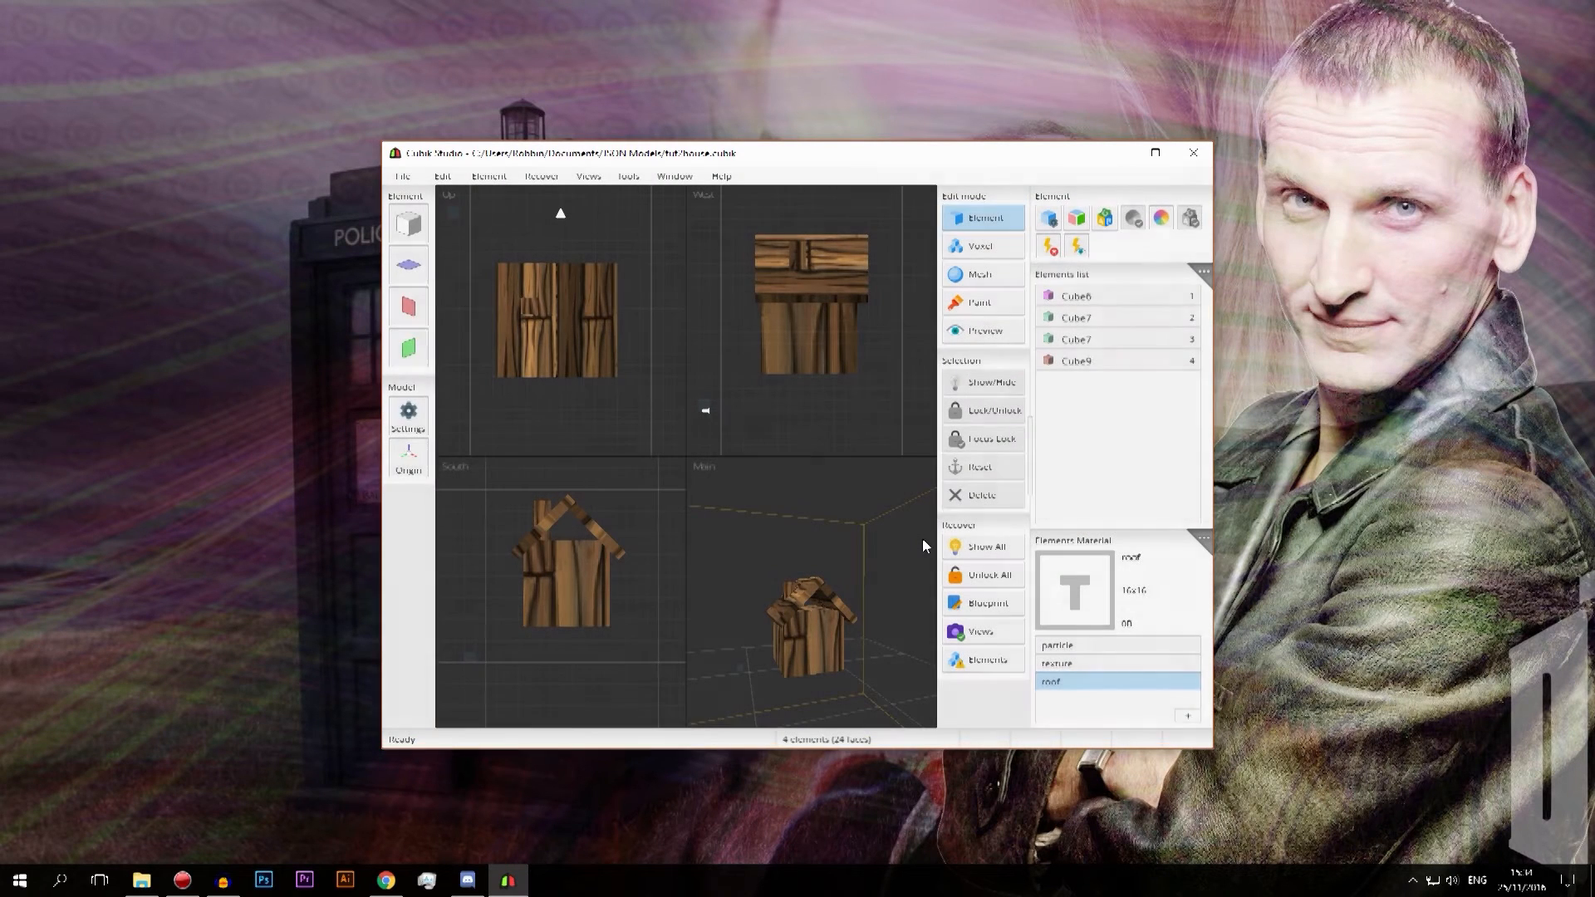
pyautogui.doubleClick(1069, 687)
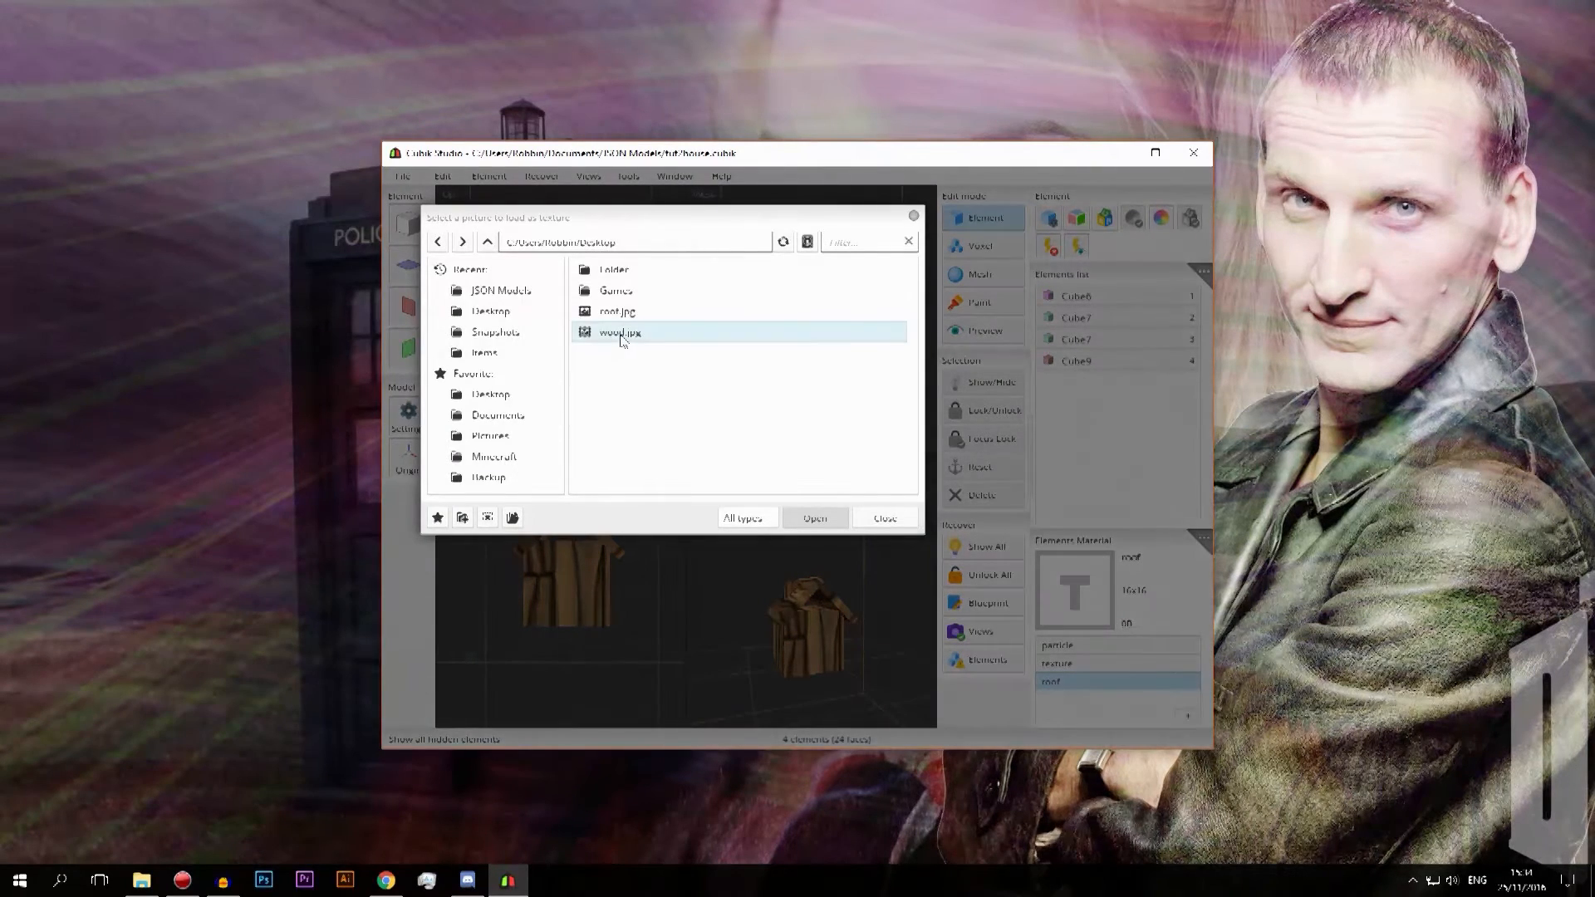
pyautogui.doubleClick(616, 313)
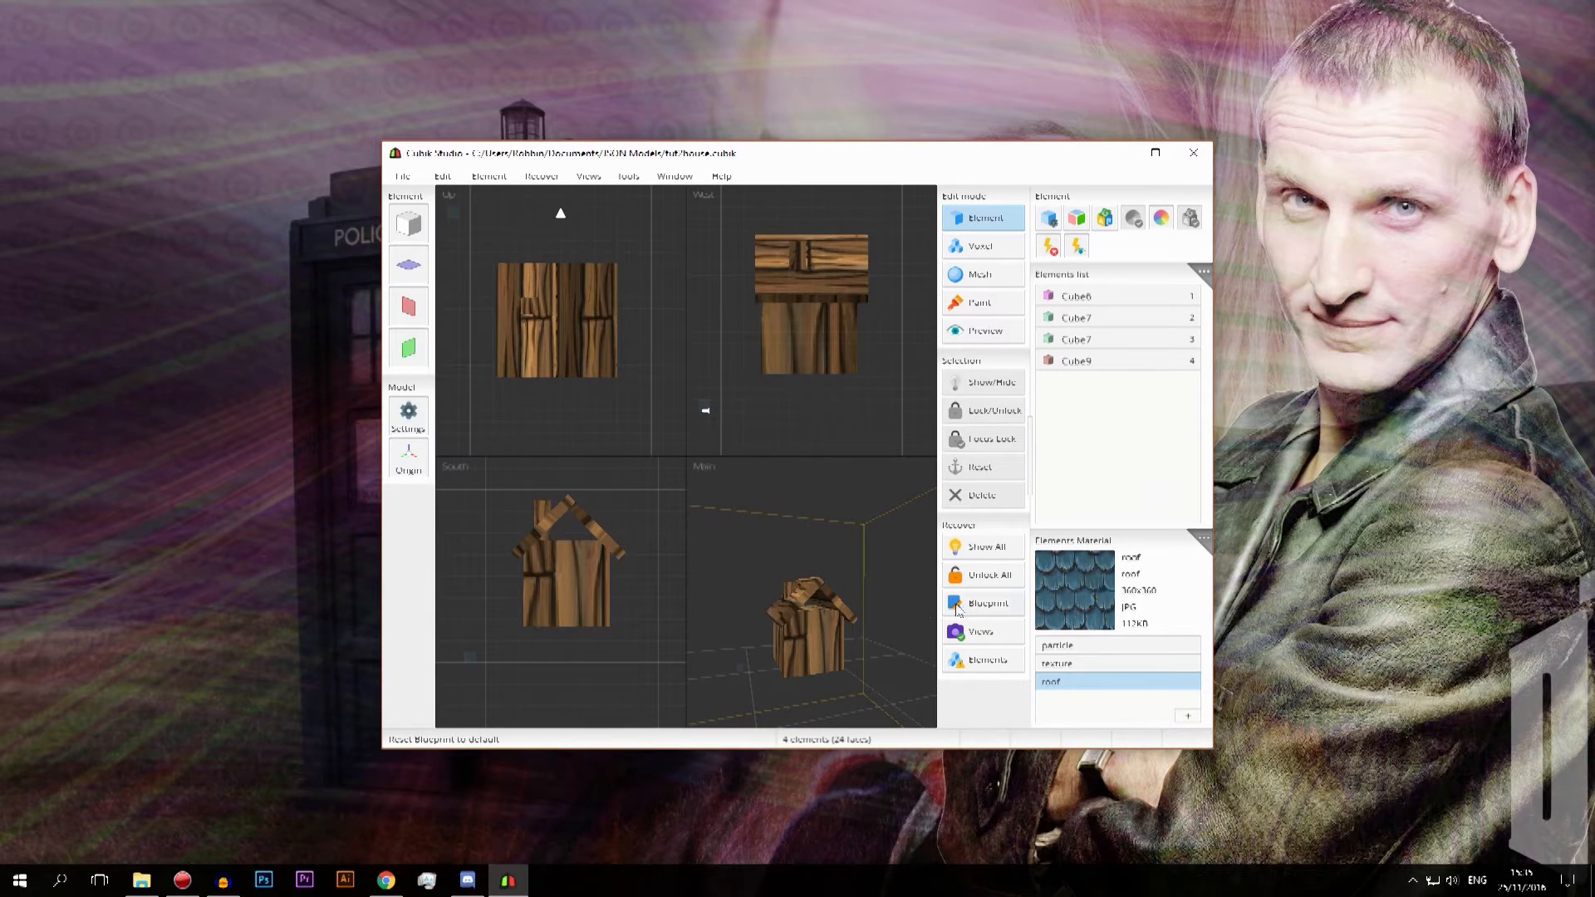
# - Select both sloped roof elements together, Cube7 number 2 and number 3
pyautogui.click(1152, 340)
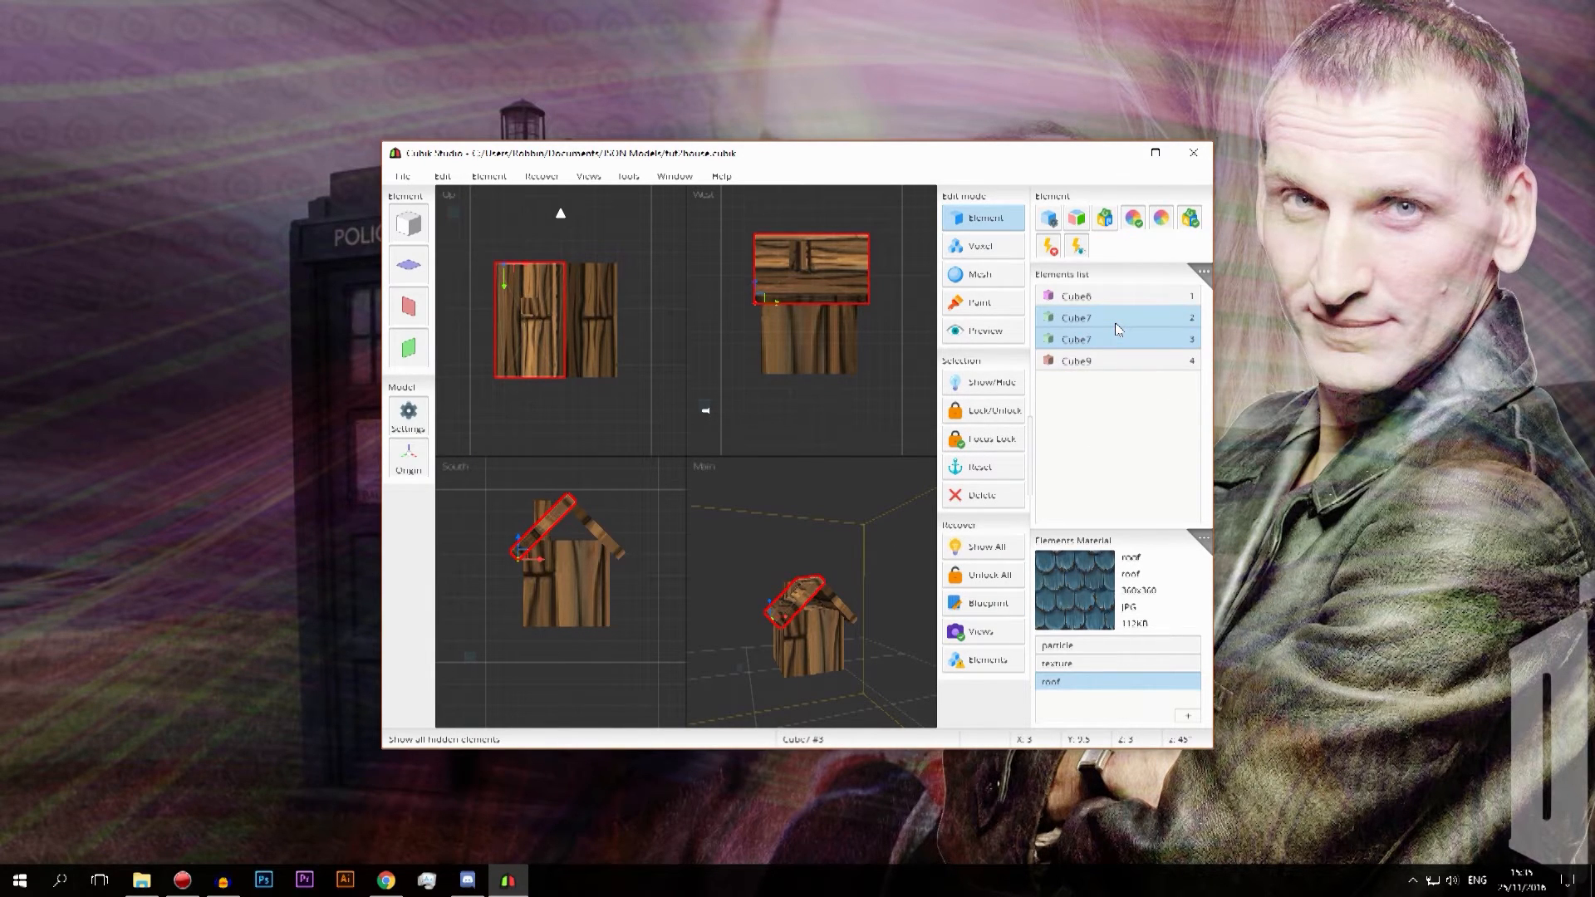
pyautogui.press('ctrl')
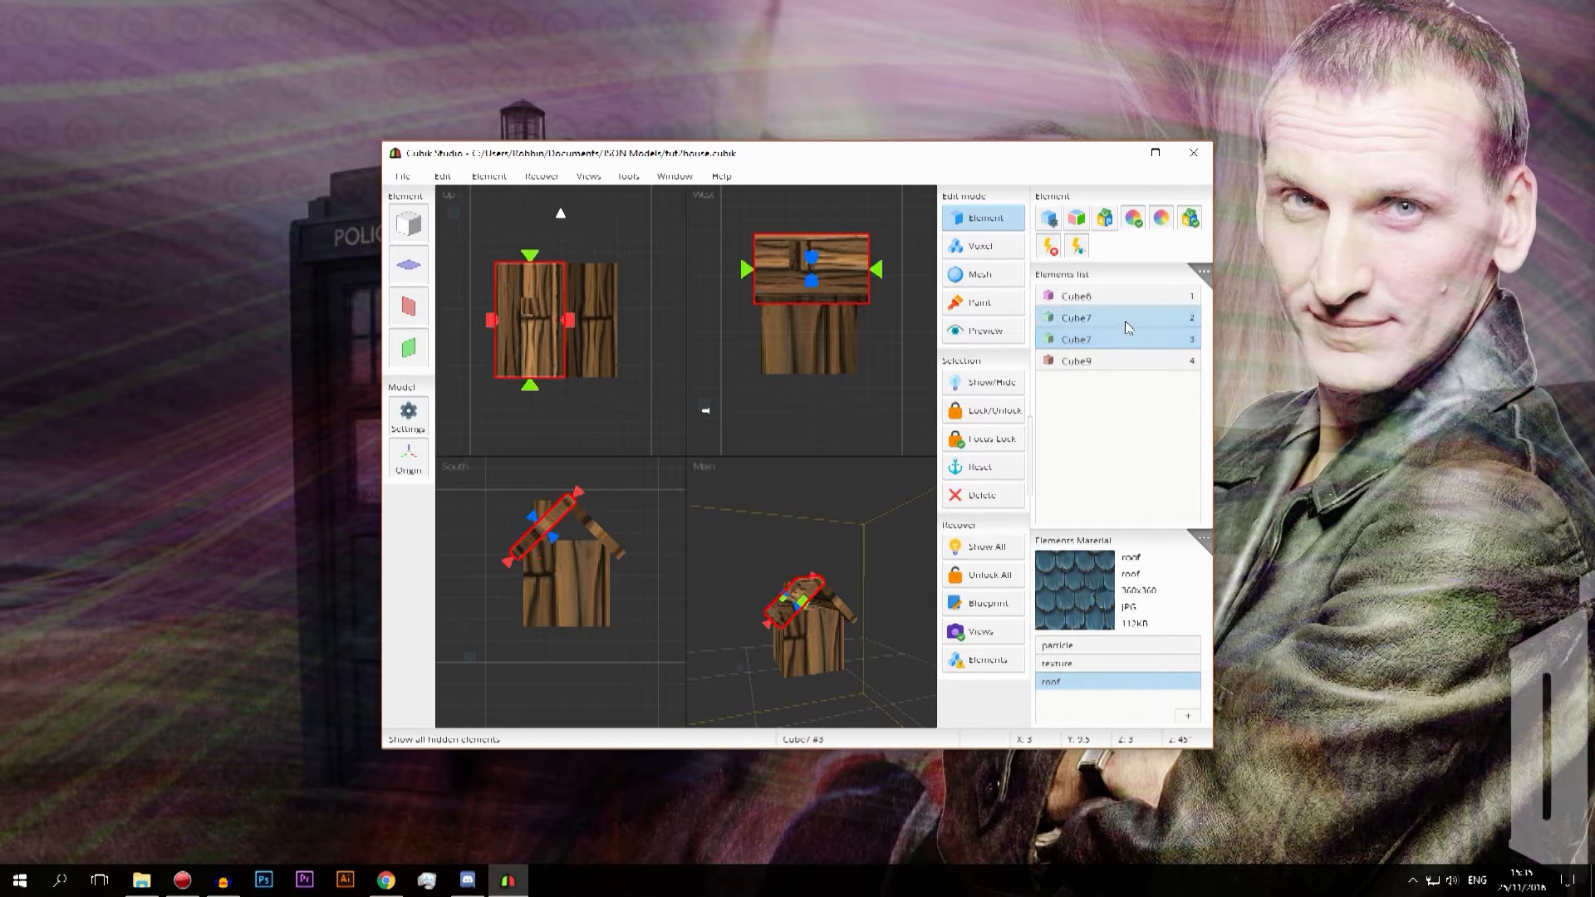
pyautogui.keyDown('ctrl'); pyautogui.click(1126, 319); pyautogui.keyUp('ctrl')
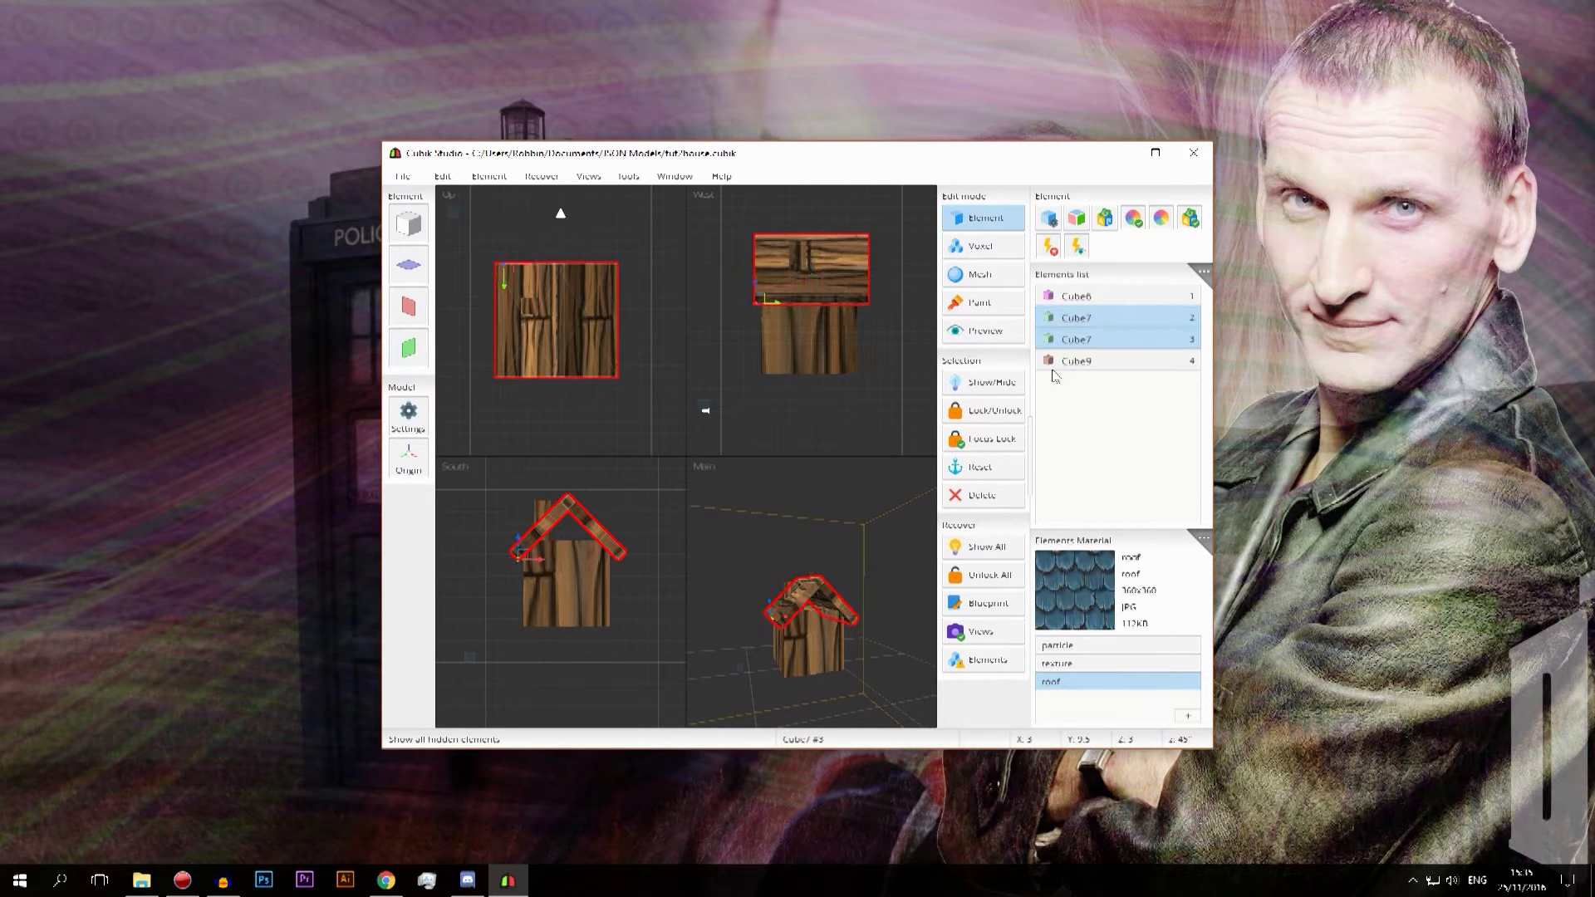
pyautogui.rightClick(1134, 343)
pyautogui.moveTo(1105, 409)
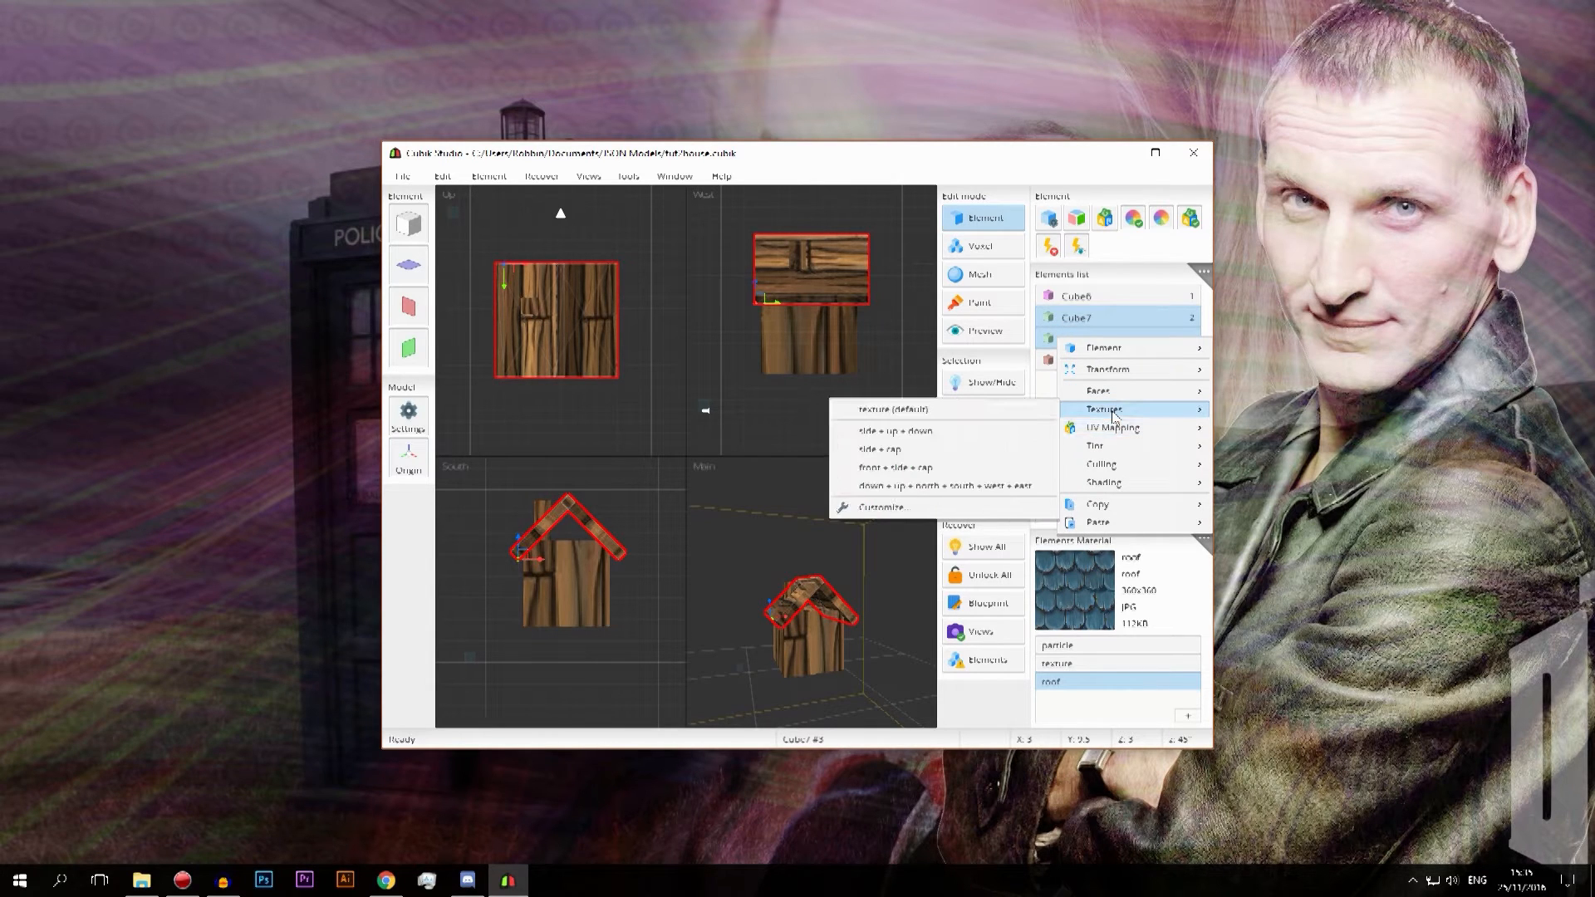
pyautogui.click(942, 508)
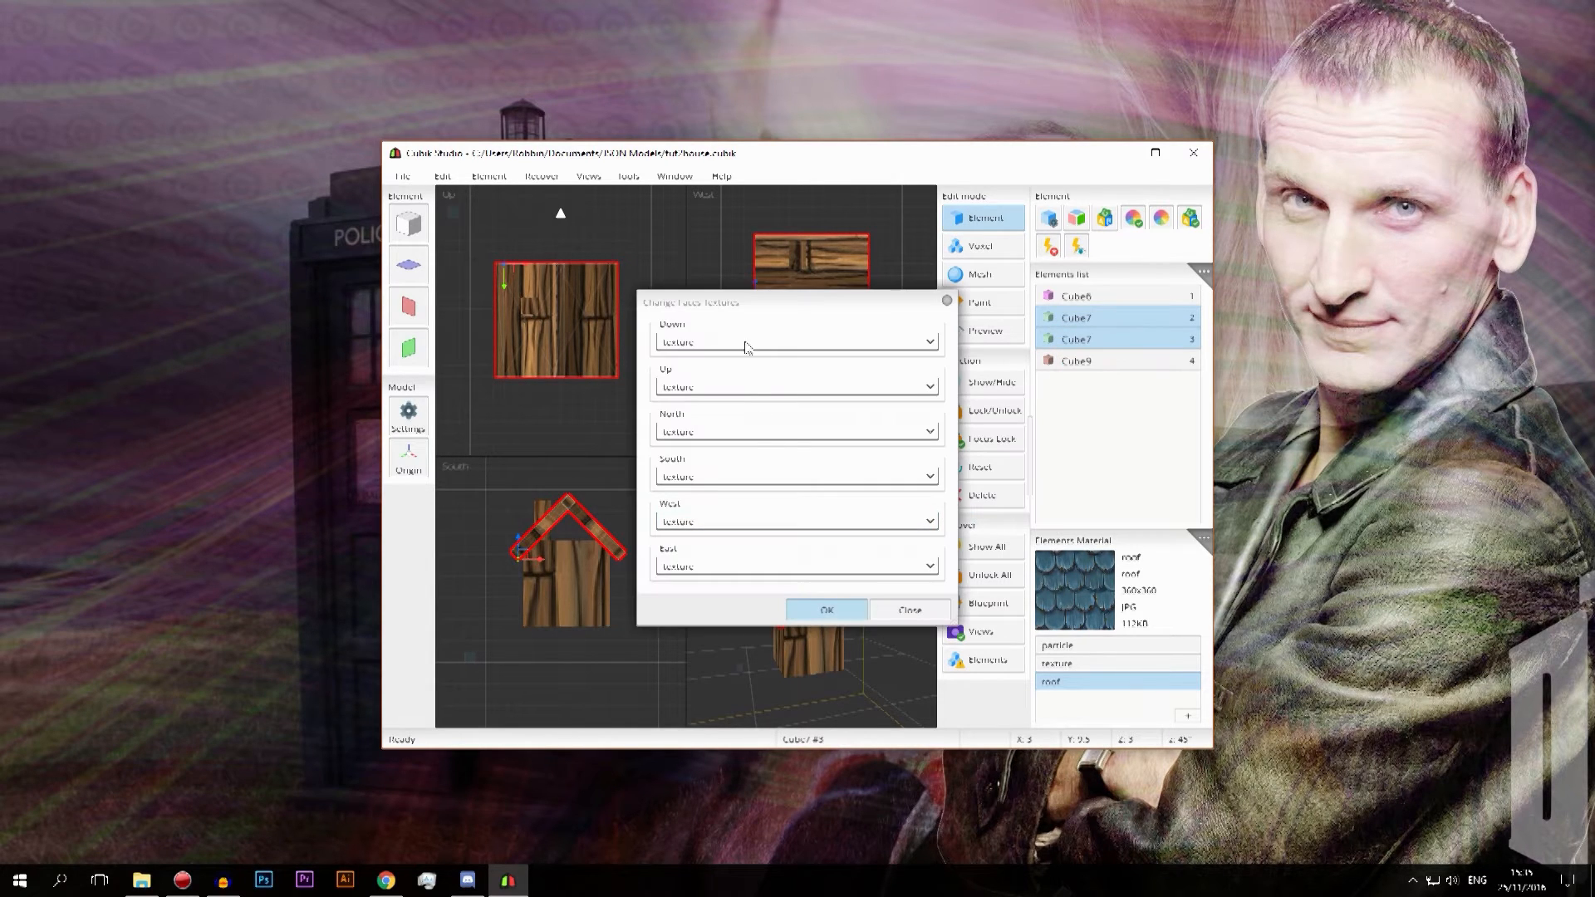
pyautogui.click(949, 301)
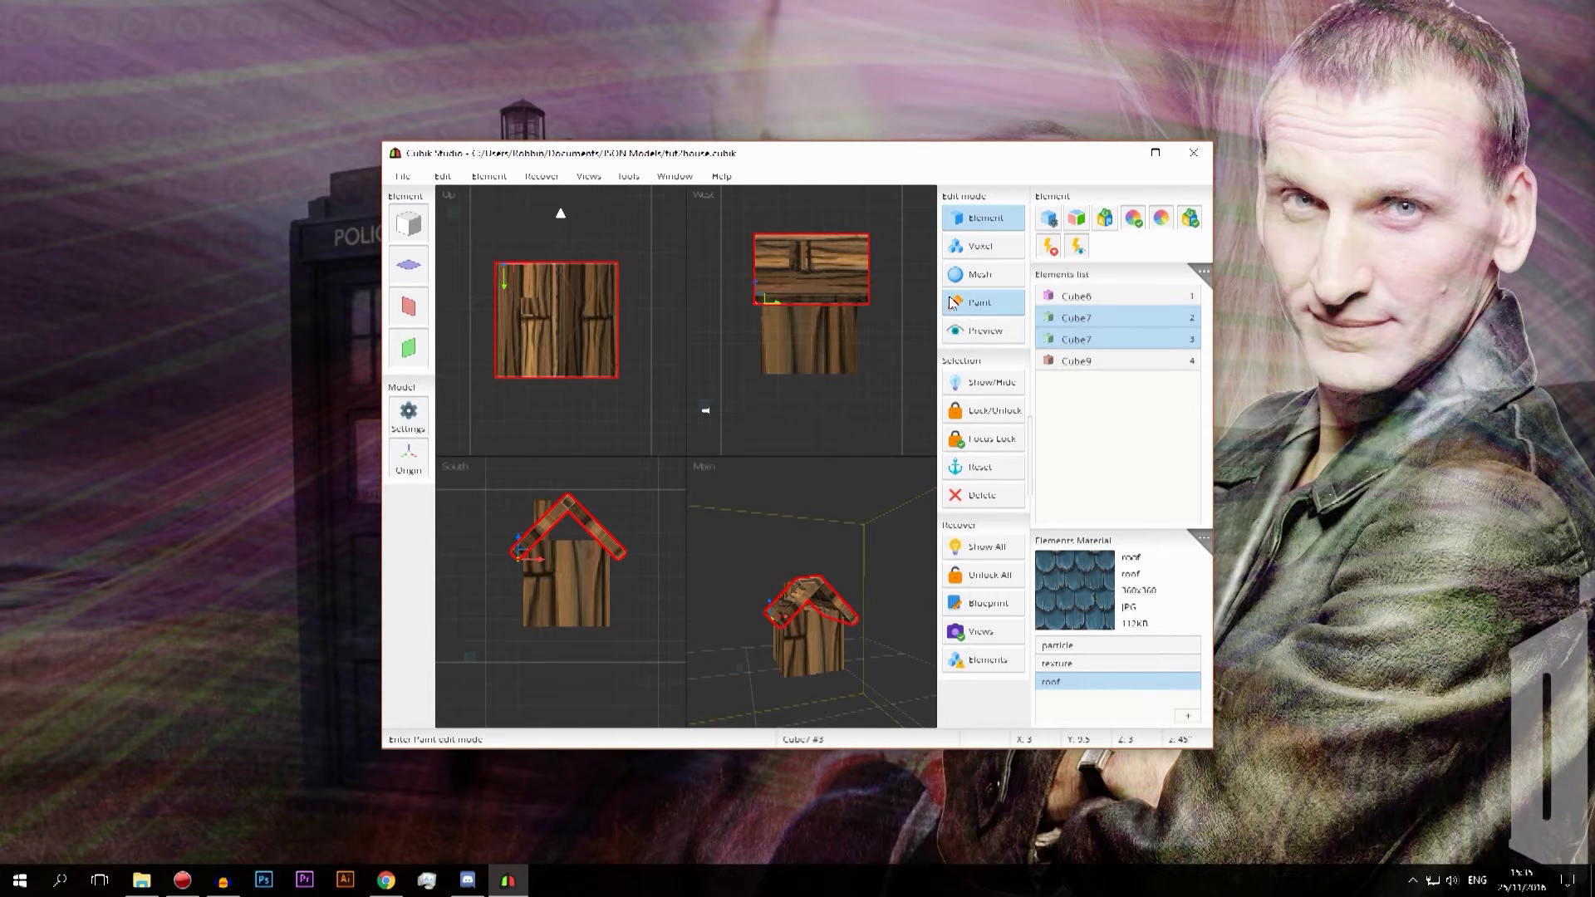
# - Show the face settings of the selected roof elements and set the Down and Up faces to the roof texture
pyautogui.click(1078, 221)
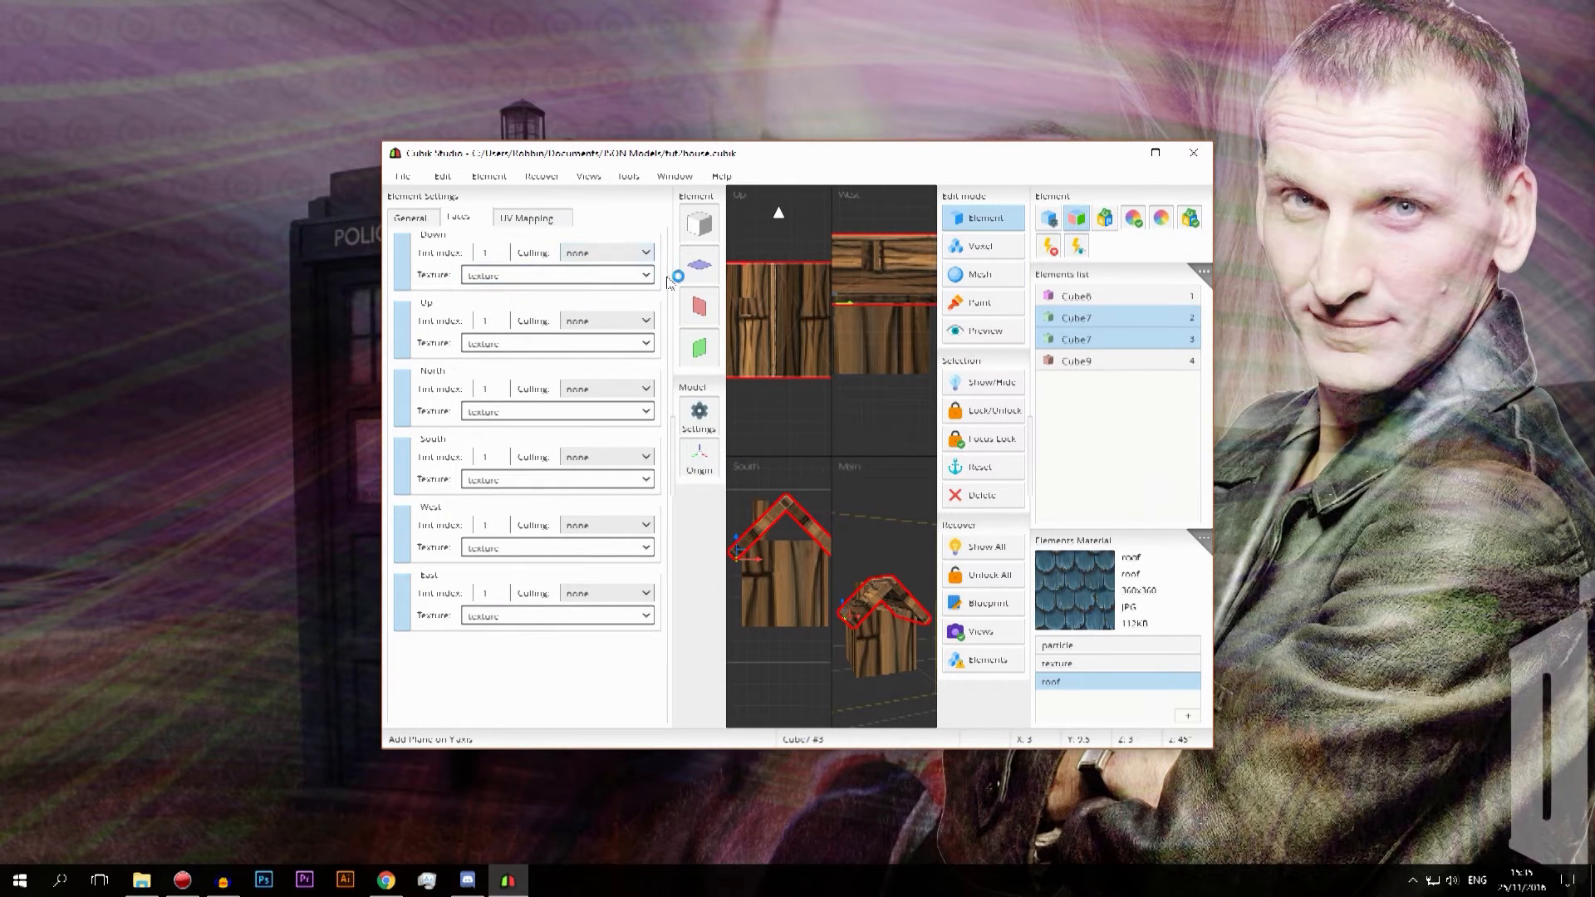
pyautogui.click(646, 276)
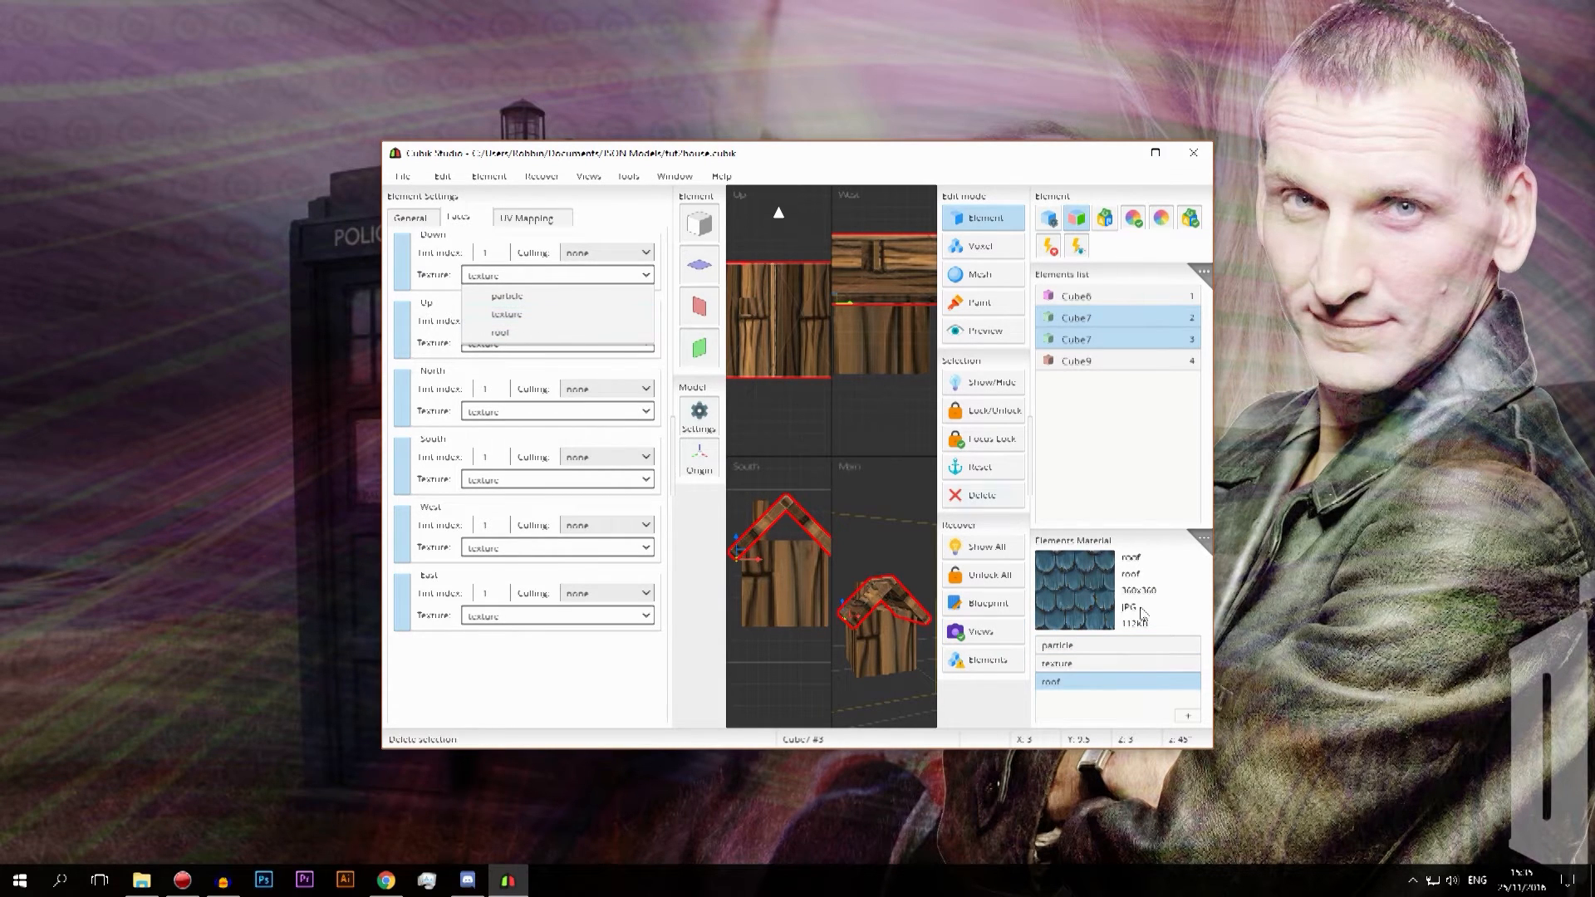
pyautogui.click(1080, 662)
pyautogui.click(645, 275)
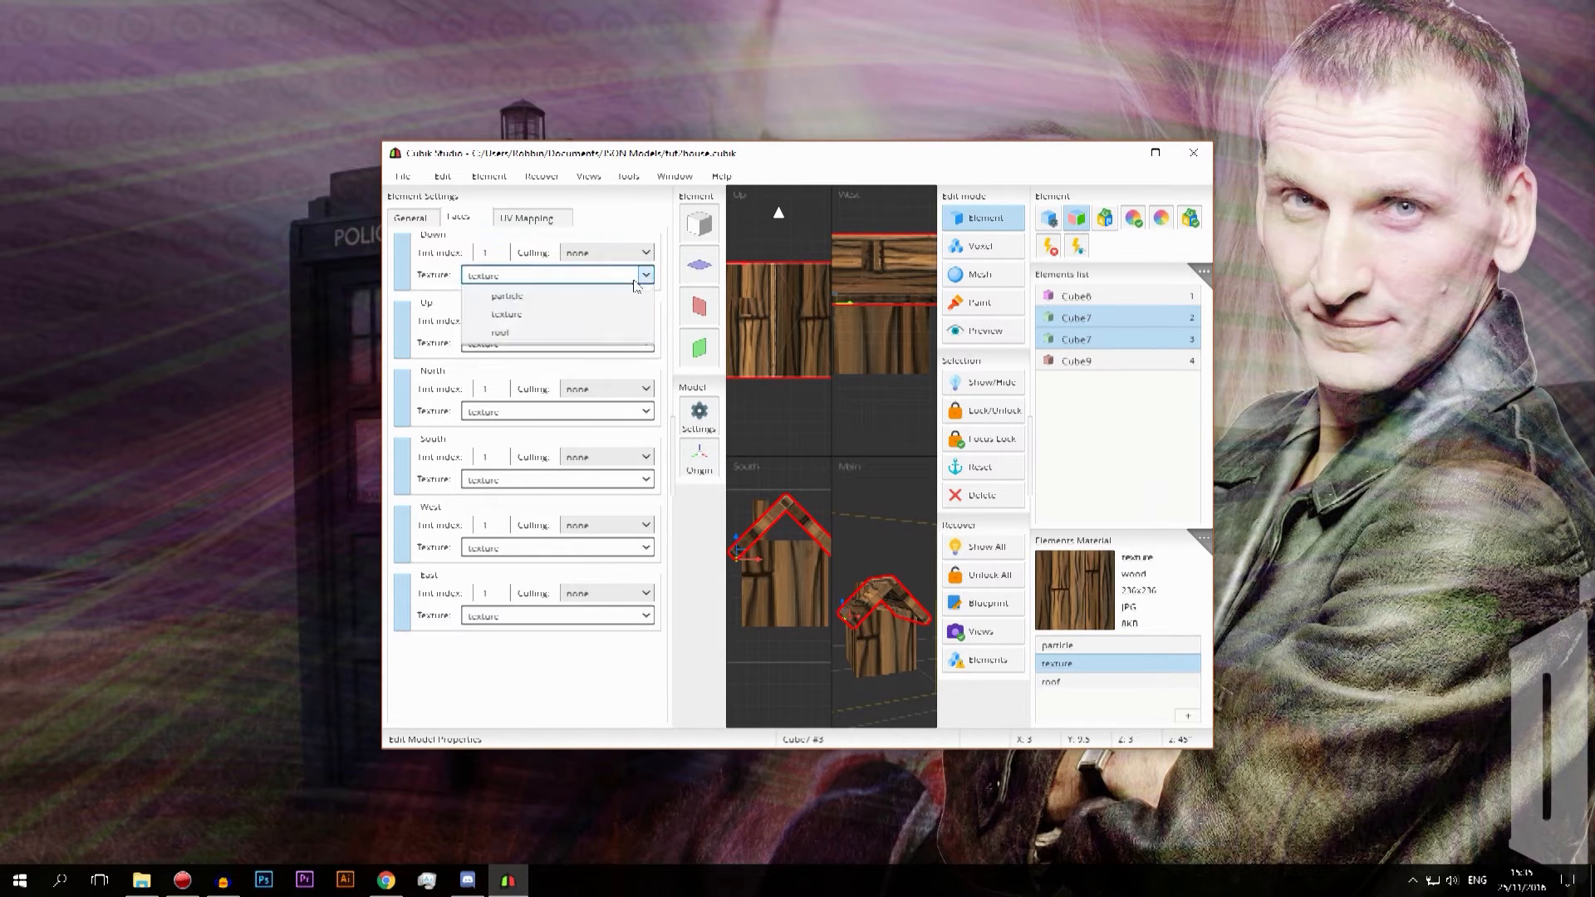
pyautogui.click(538, 334)
pyautogui.click(645, 342)
pyautogui.click(515, 400)
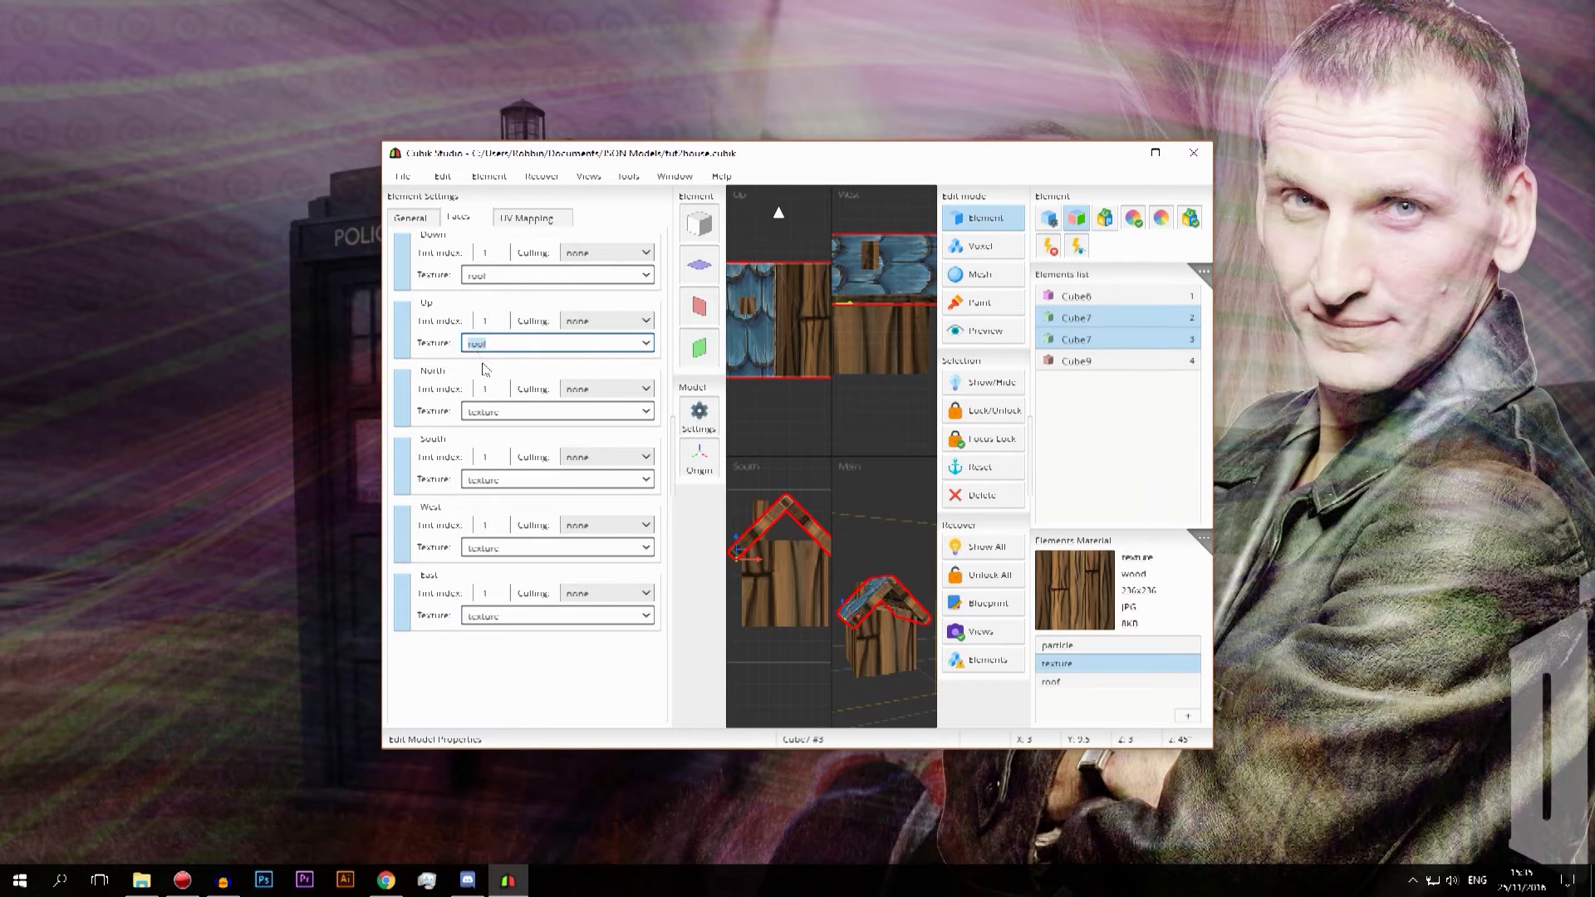
# - Assign the roof texture to the North, South, West and East faces in the face settings
pyautogui.press('ctrl')
pyautogui.click(482, 415)
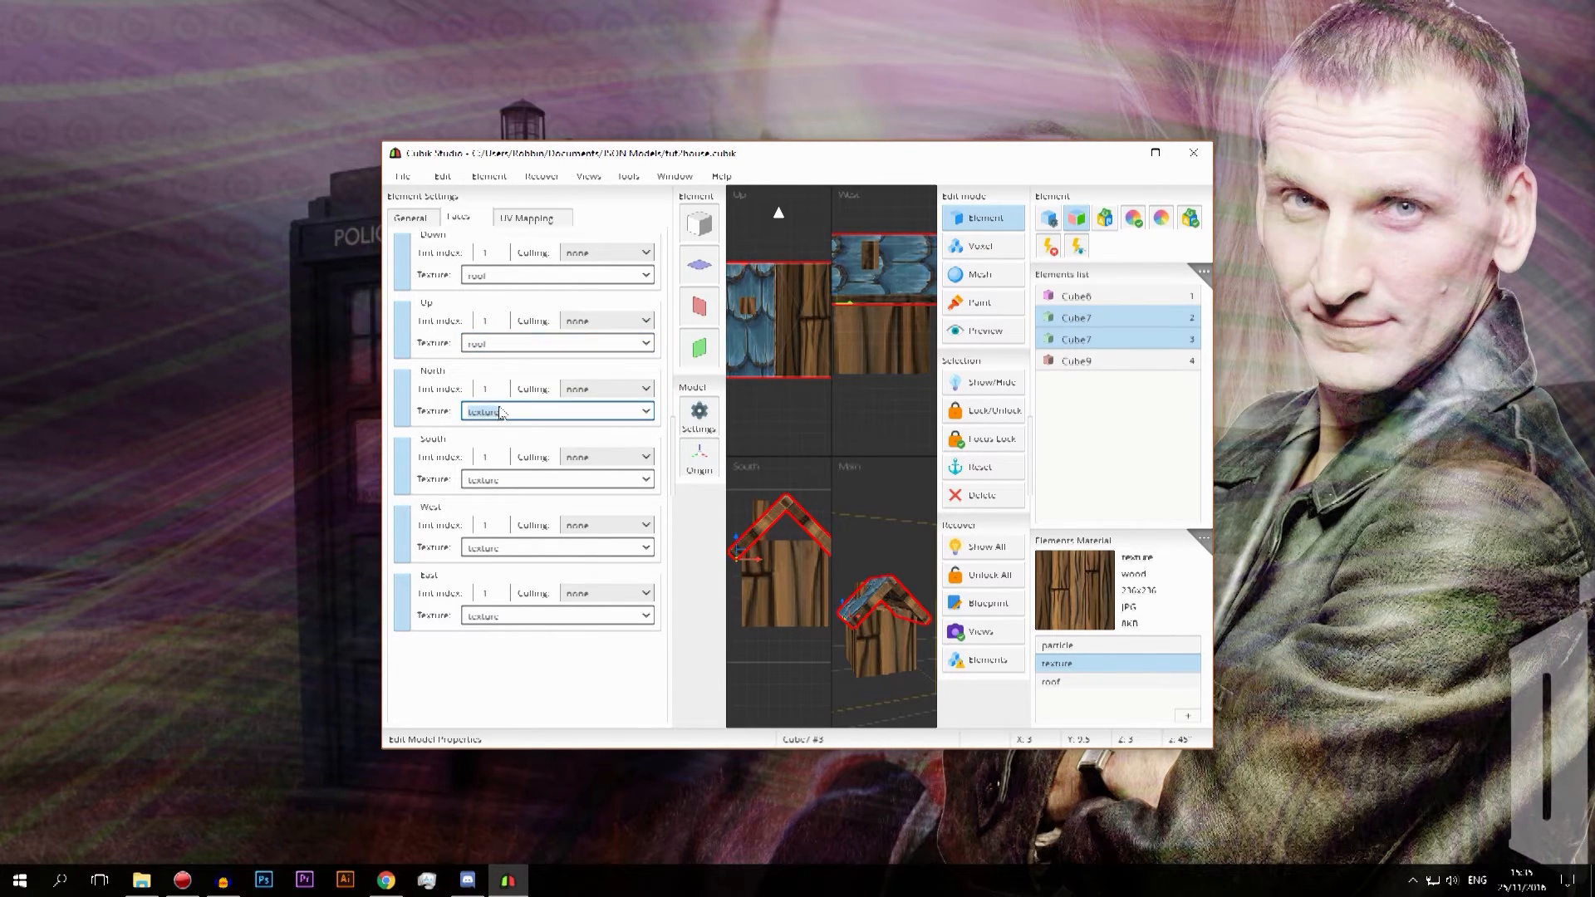
pyautogui.press('Down')
pyautogui.click(484, 482)
pyautogui.press('Down')
pyautogui.click(484, 550)
pyautogui.press('Down')
pyautogui.click(484, 618)
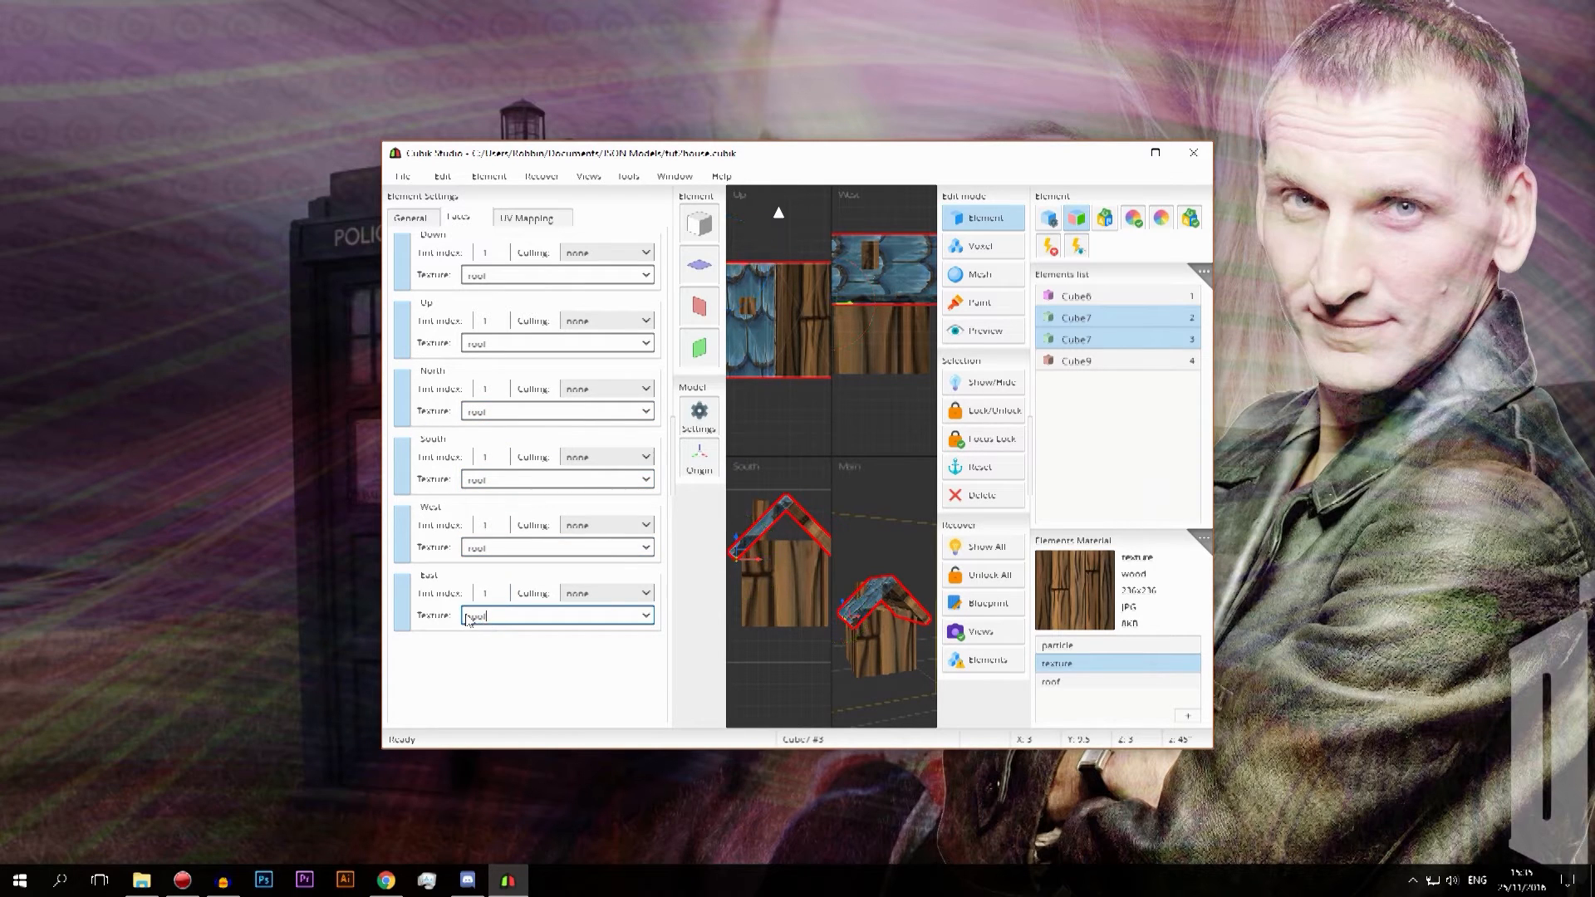
# - Try disabling the West face of the selected roof elements and enable it again
pyautogui.click(399, 534)
pyautogui.click(399, 534)
pyautogui.click(399, 534)
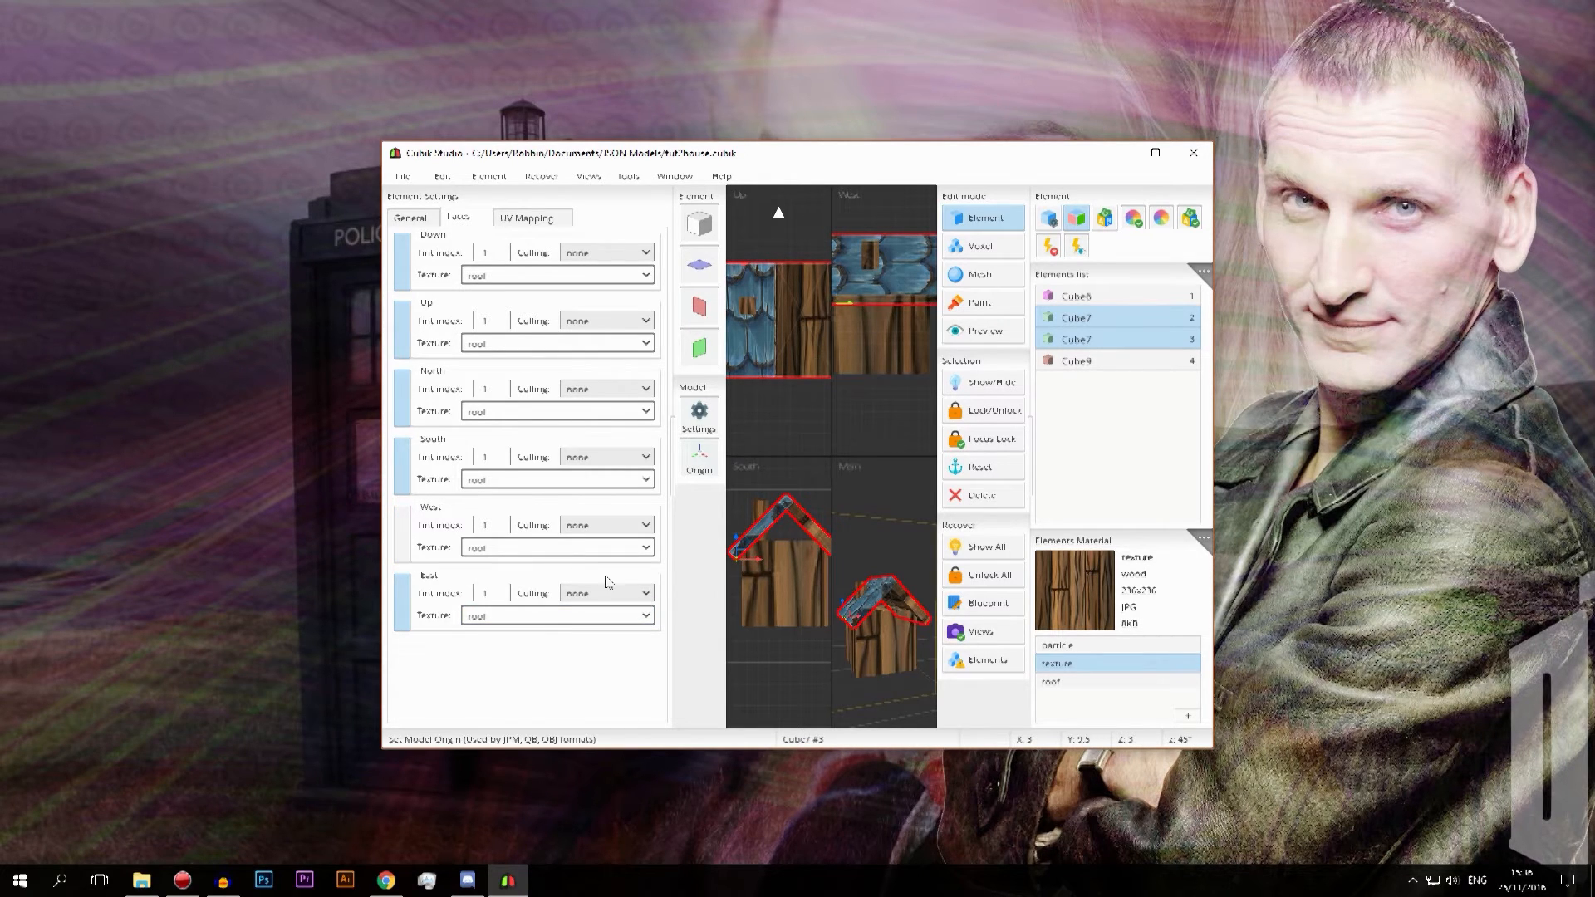
pyautogui.click(401, 535)
pyautogui.click(401, 535)
pyautogui.click(401, 536)
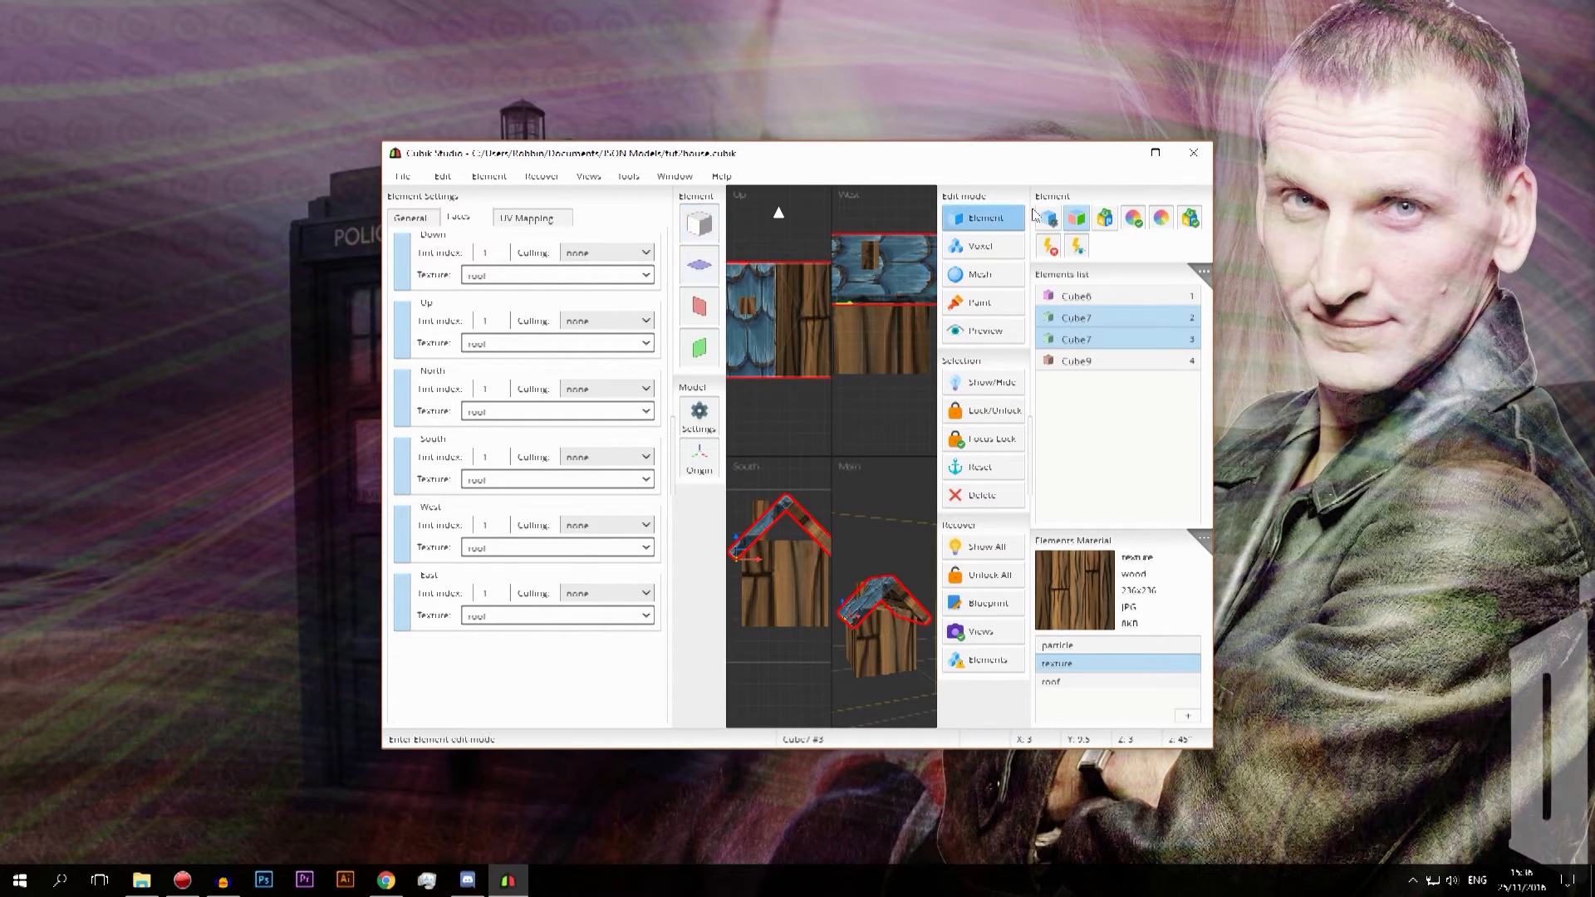
# - Apply the roof texture to all six faces of both selected roof elements through the custom face textures dialog
pyautogui.moveTo(914, 477); pyautogui.dragTo(863, 453, button='middle')
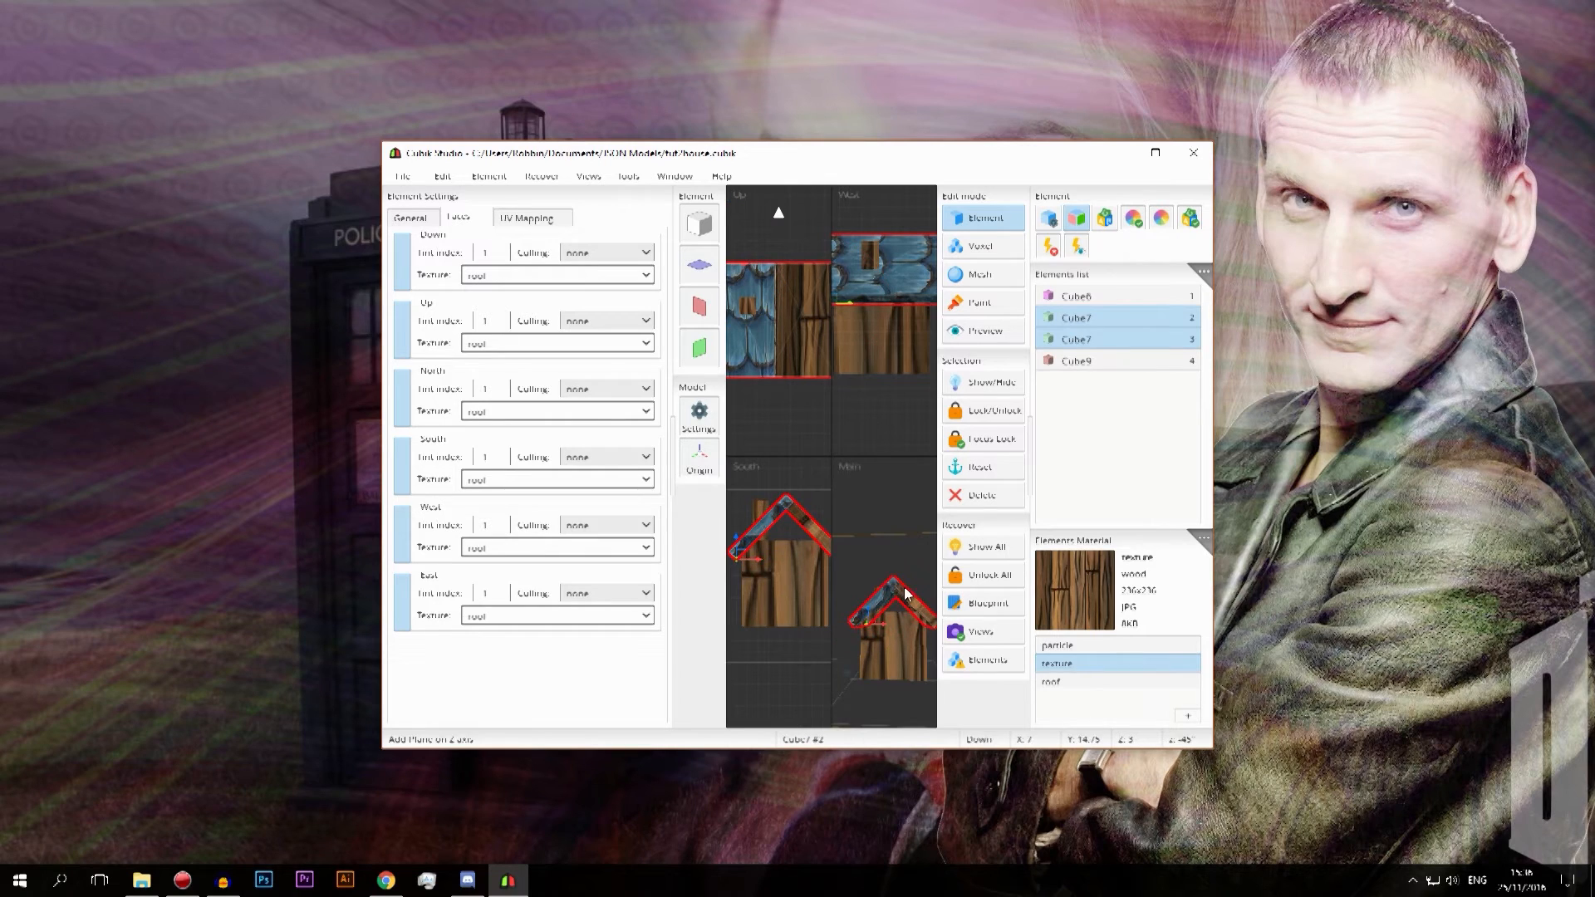
pyautogui.rightClick(1091, 339)
pyautogui.moveTo(1093, 406)
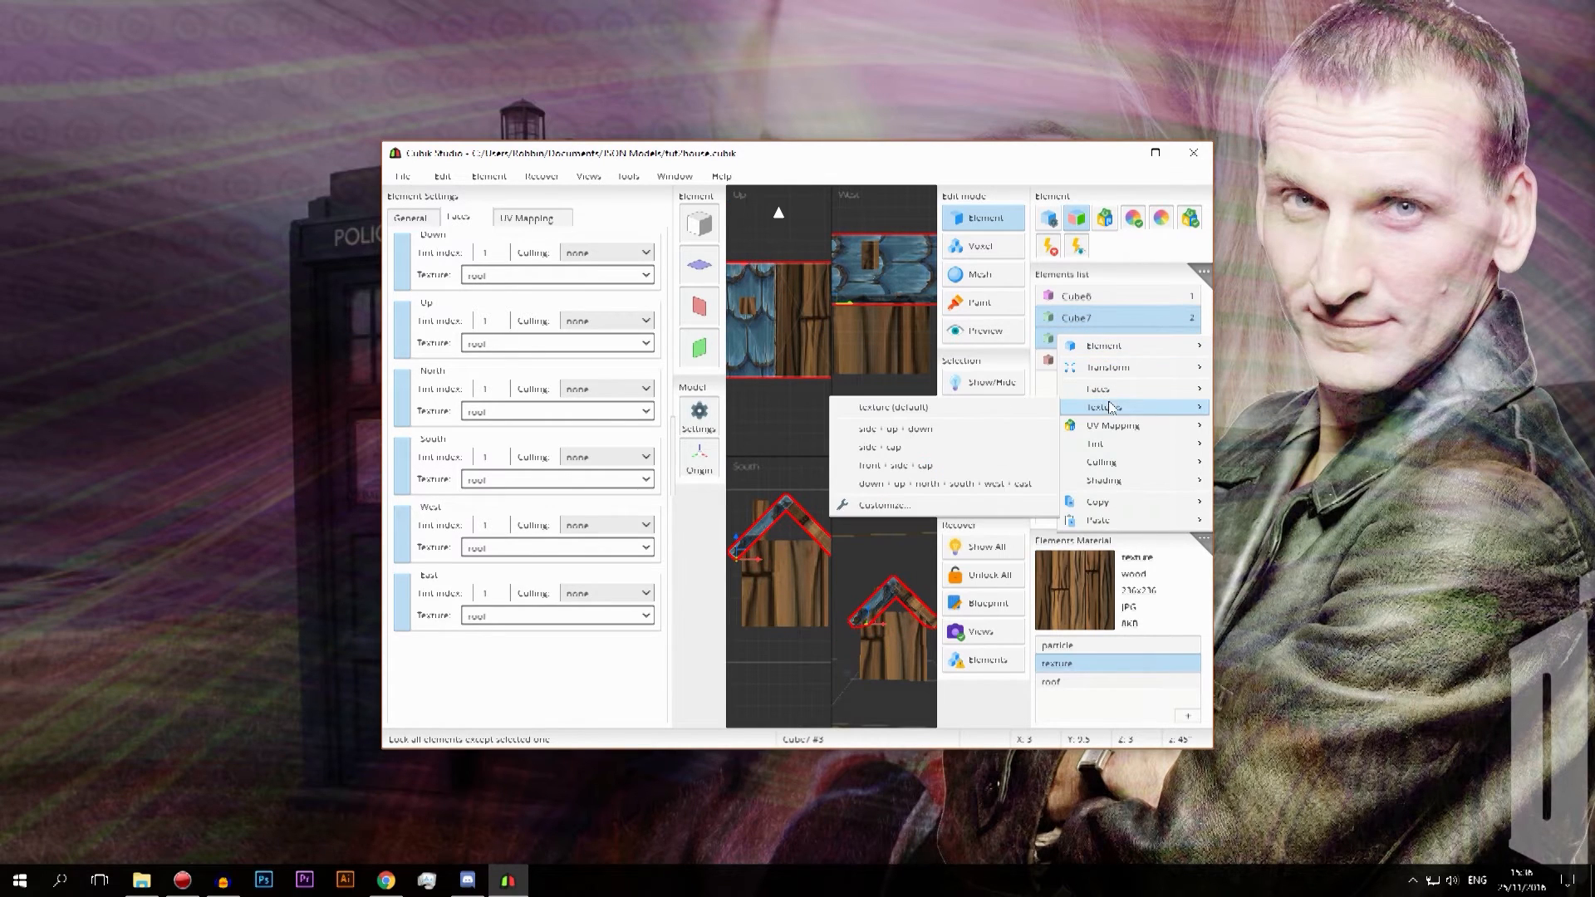
pyautogui.click(914, 509)
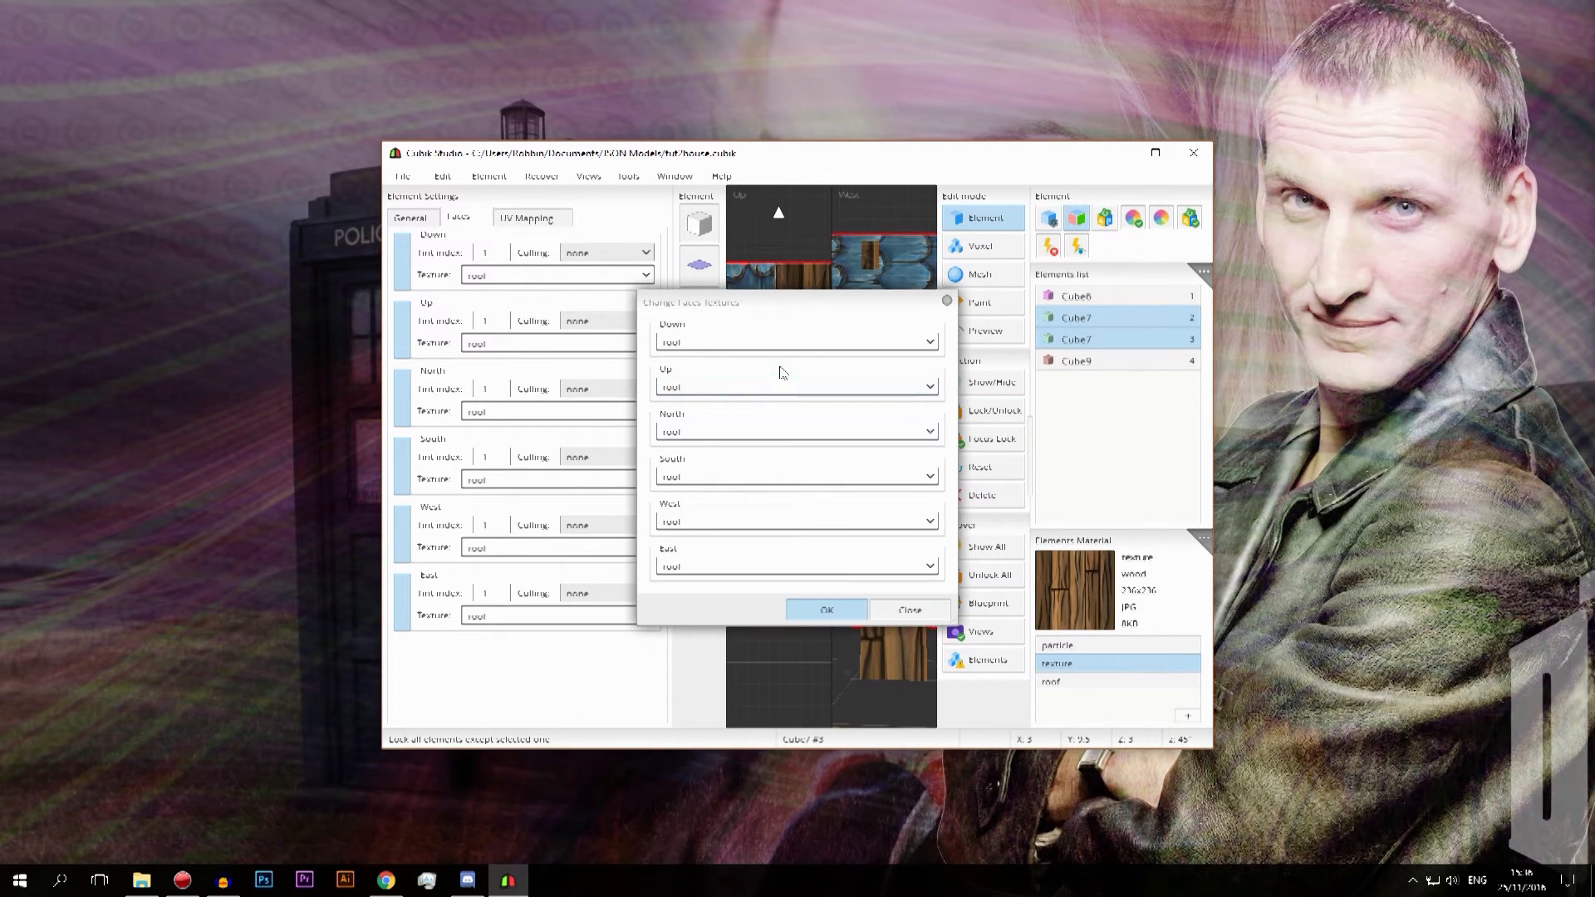
pyautogui.click(830, 612)
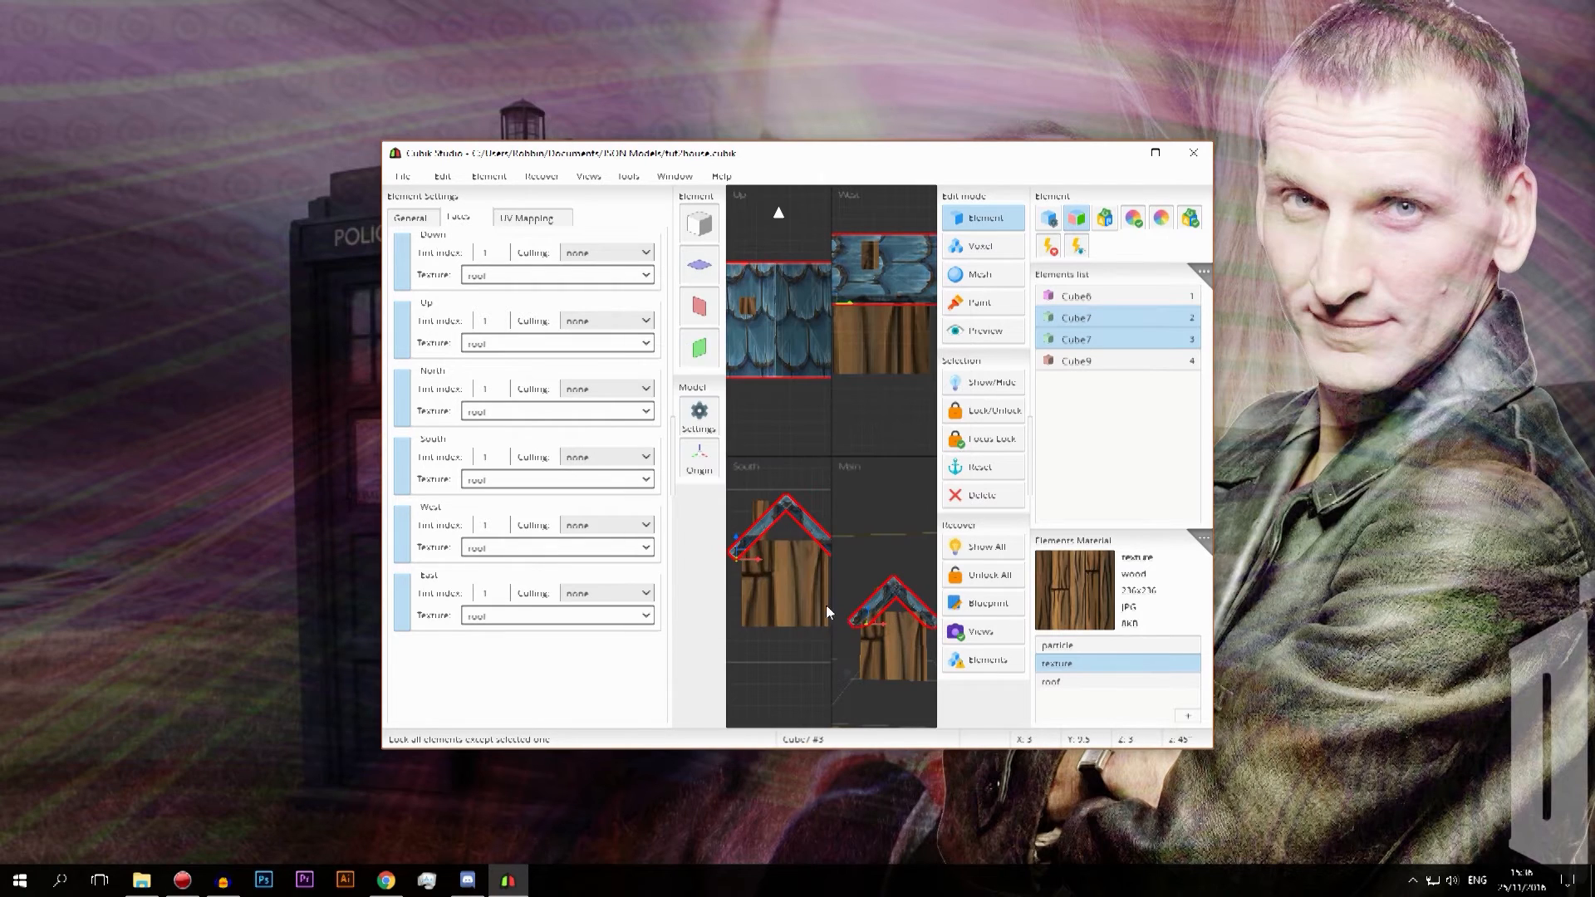
pyautogui.moveTo(885, 533); pyautogui.dragTo(872, 648, button='middle')
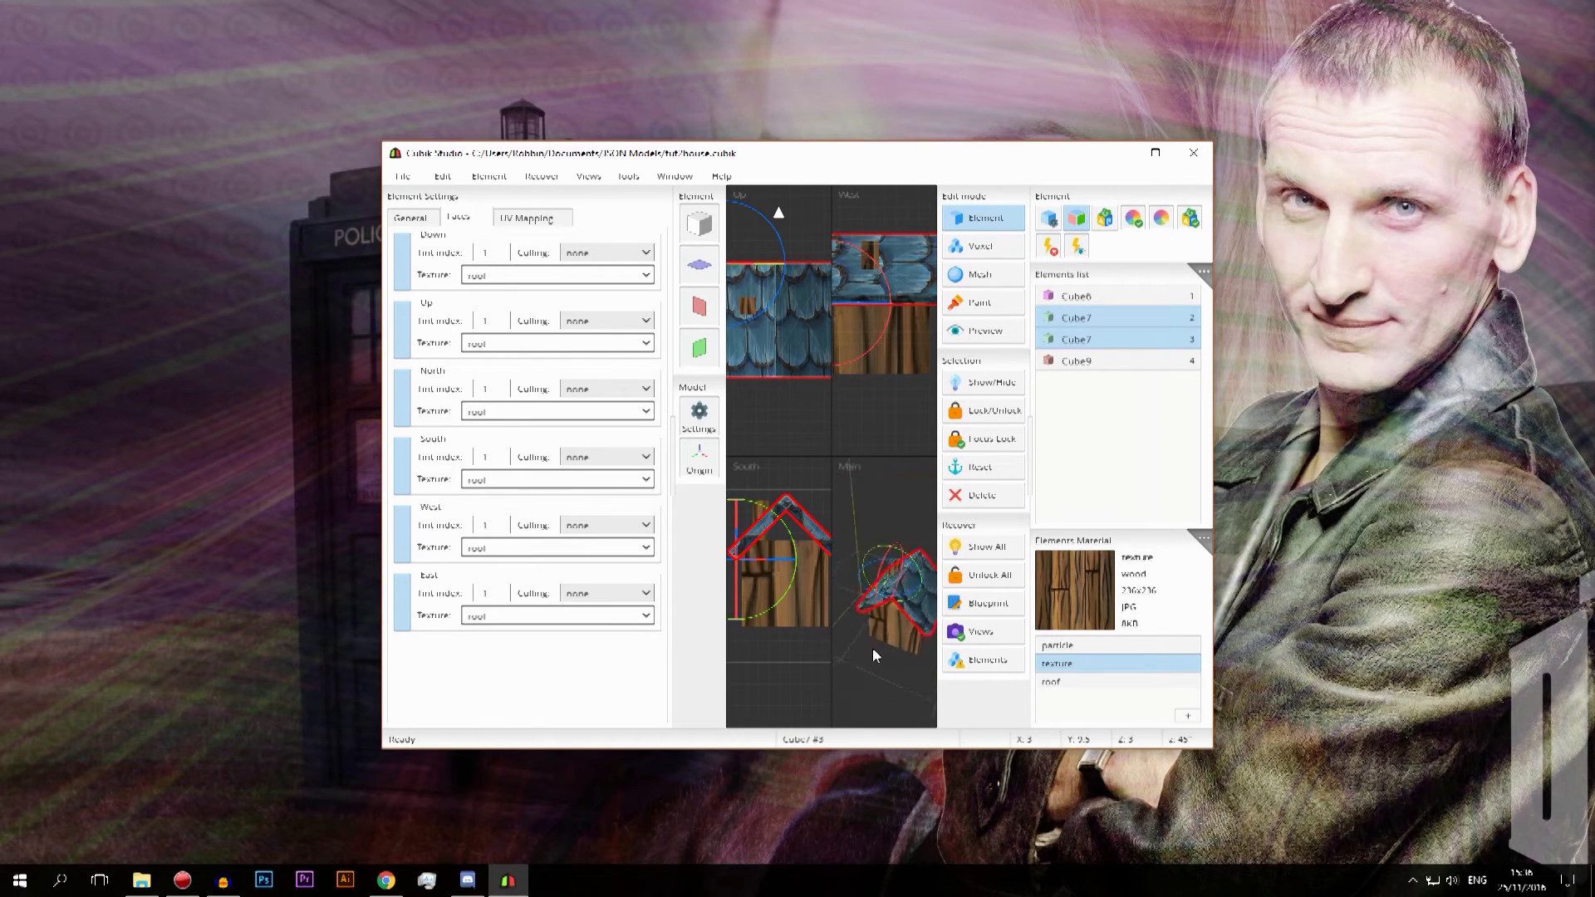
# - Exit element editing and examine the roof and wall textures of the house from several angles
pyautogui.click(699, 224)
pyautogui.click(950, 217)
pyautogui.scroll(6, 1043, 572)
pyautogui.click(1049, 612)
pyautogui.moveTo(1049, 605); pyautogui.dragTo(926, 588, button='middle')
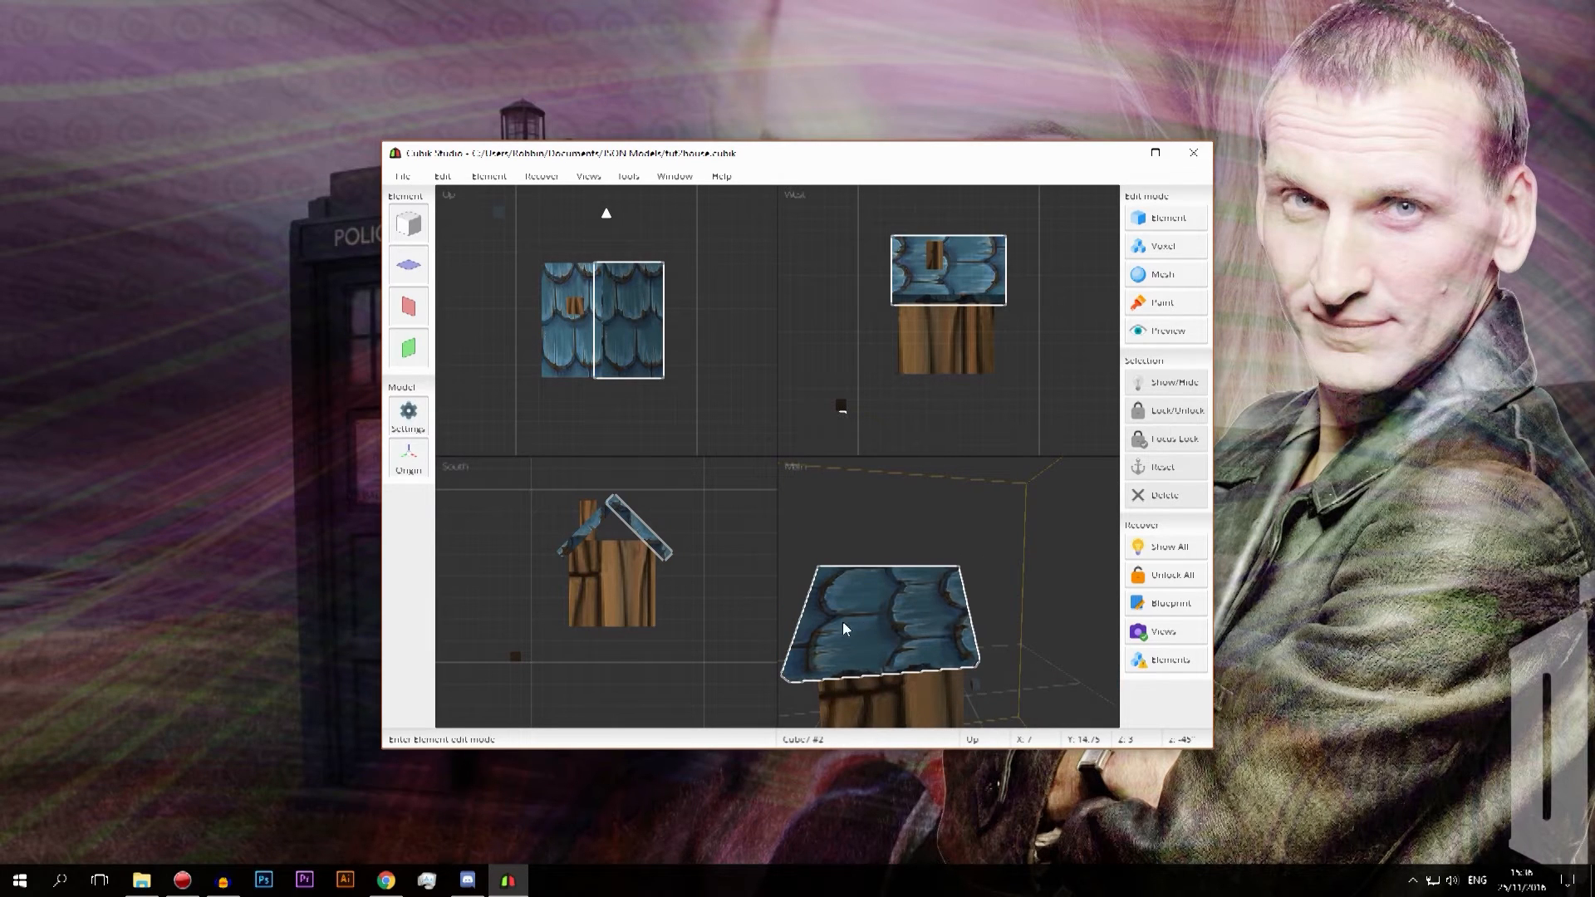
pyautogui.scroll(2, 955, 685)
pyautogui.moveTo(1014, 669); pyautogui.dragTo(977, 573, button='middle')
pyautogui.scroll(5, 981, 578)
pyautogui.scroll(-8, 986, 586)
pyautogui.moveTo(970, 528); pyautogui.dragTo(1010, 591, button='middle')
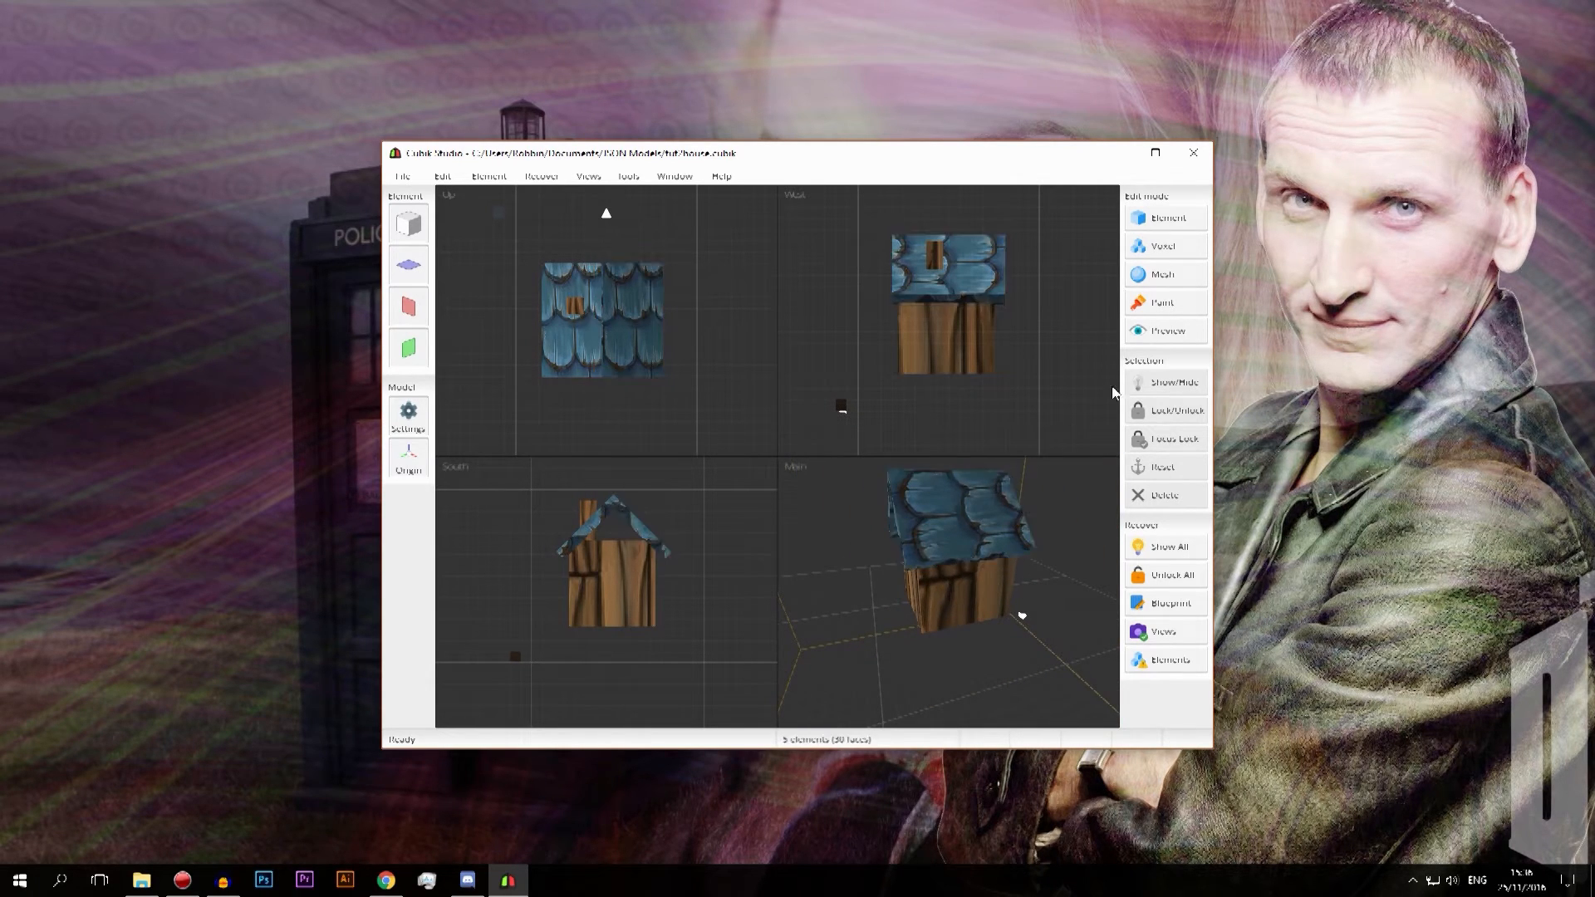
# - Delete the stray Cube5 element from the model in element edit mode
pyautogui.click(1166, 217)
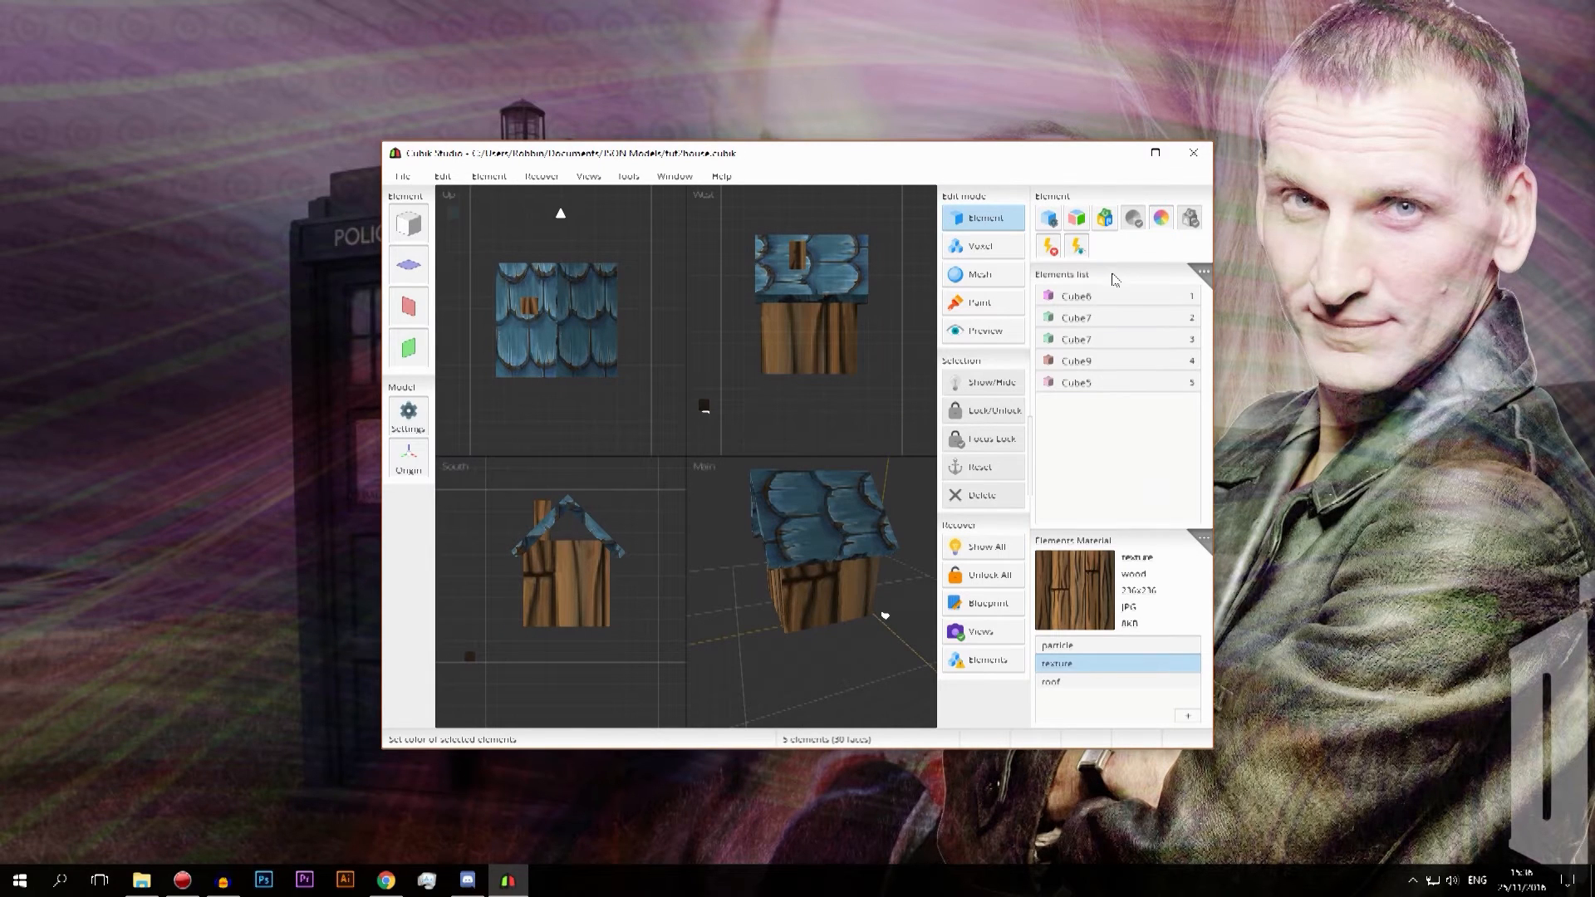
pyautogui.click(1107, 384)
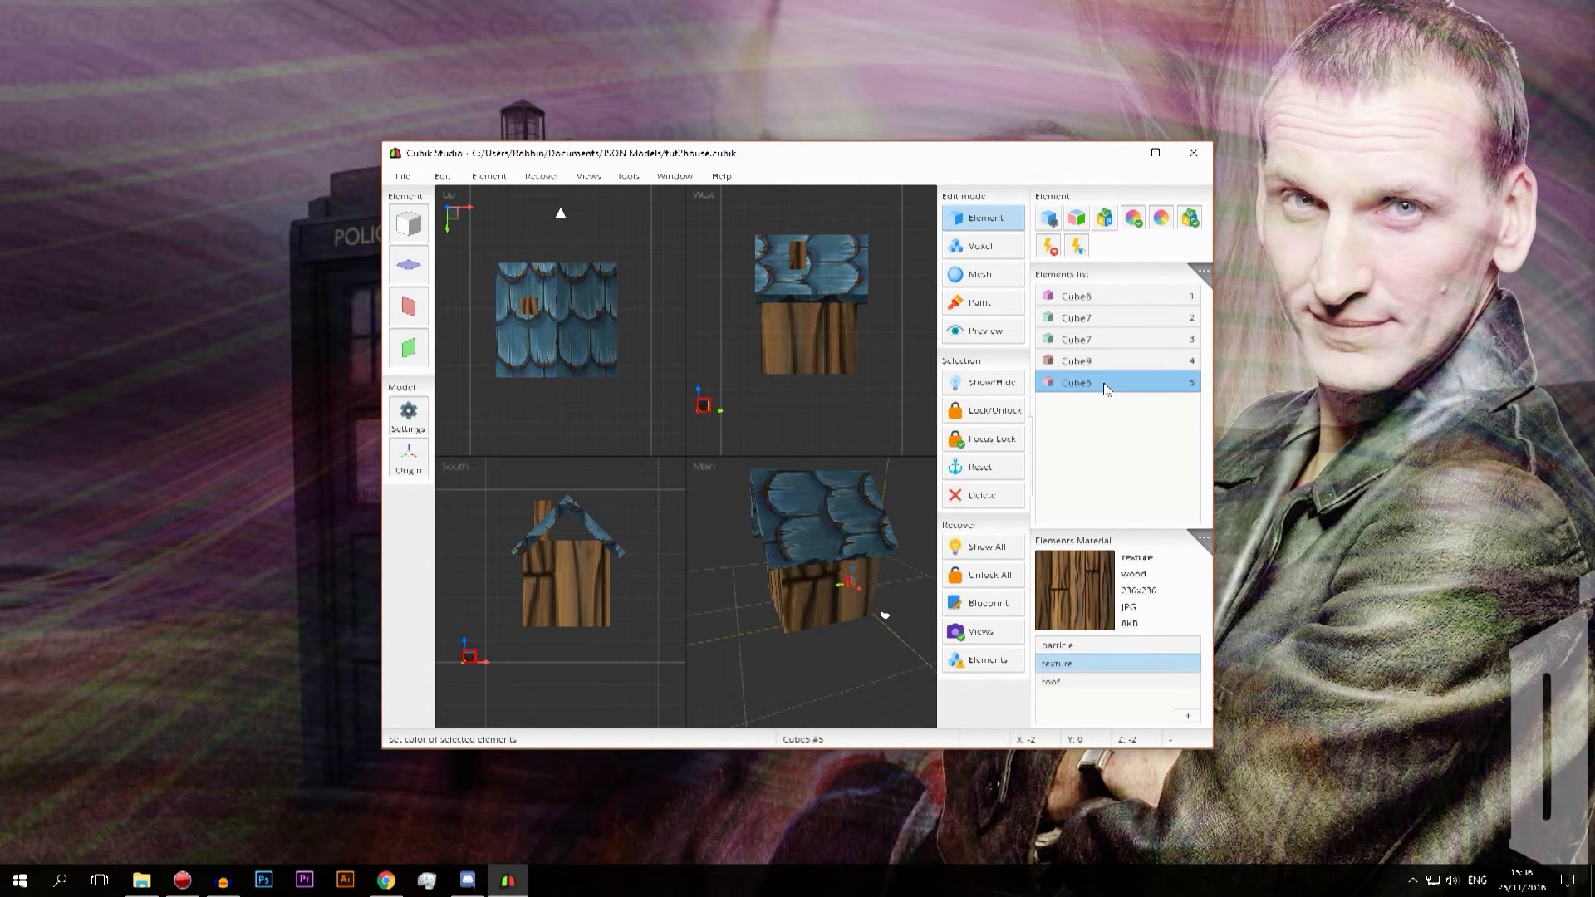
pyautogui.press('Delete')
pyautogui.press('Return')
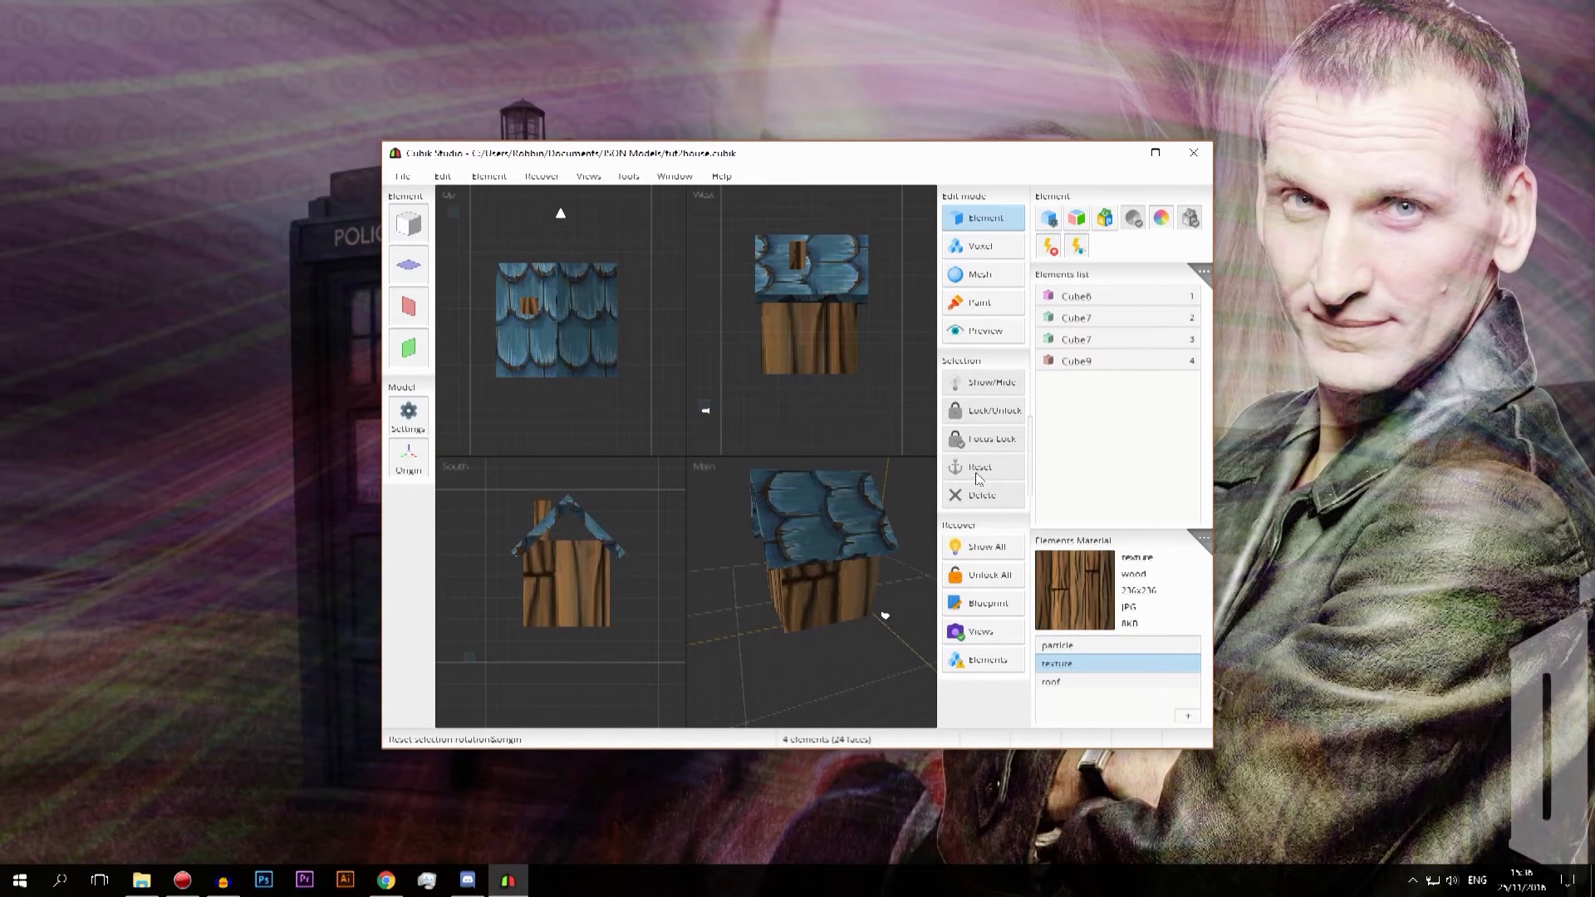
# - Open the UV mapping of the house body, Cube6, and apply full mapping to its Up face
pyautogui.click(1117, 298)
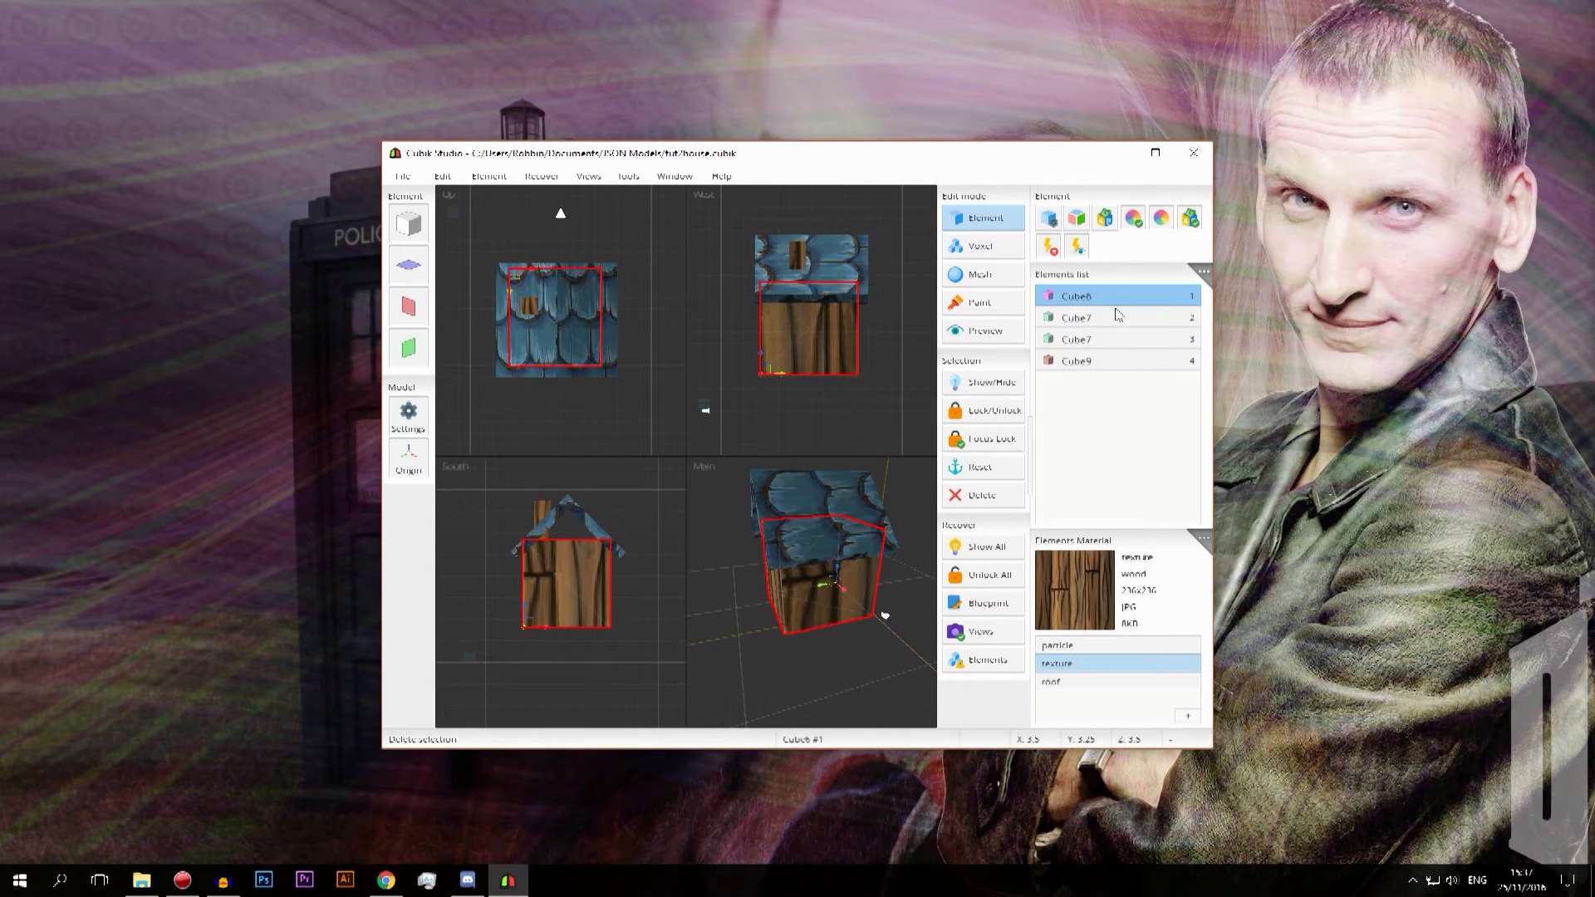
pyautogui.click(1103, 218)
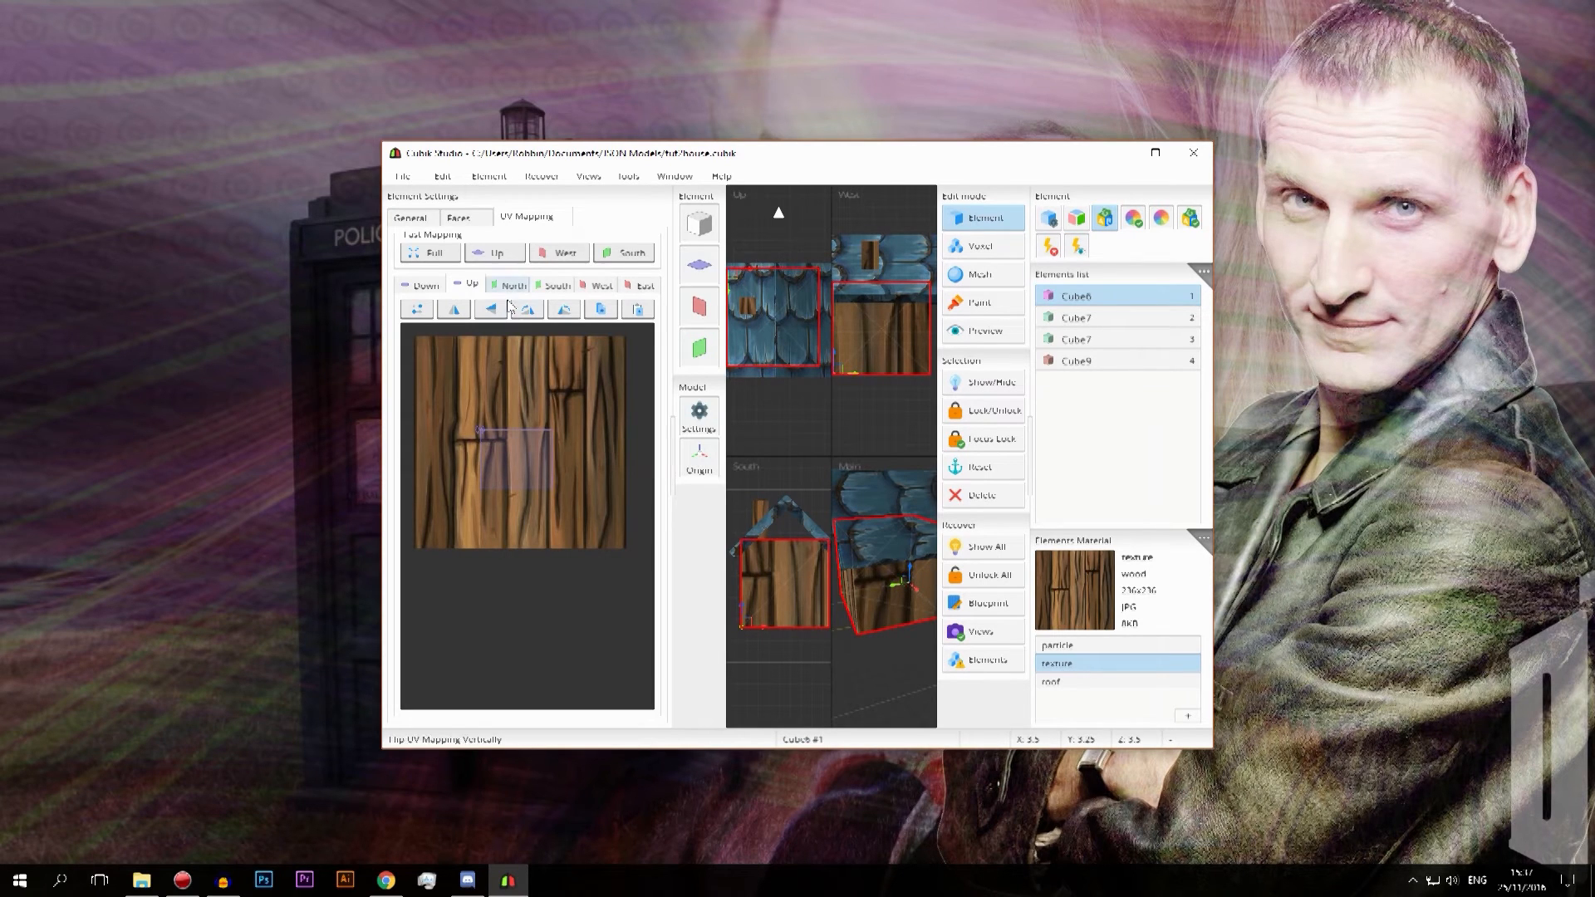
pyautogui.click(458, 217)
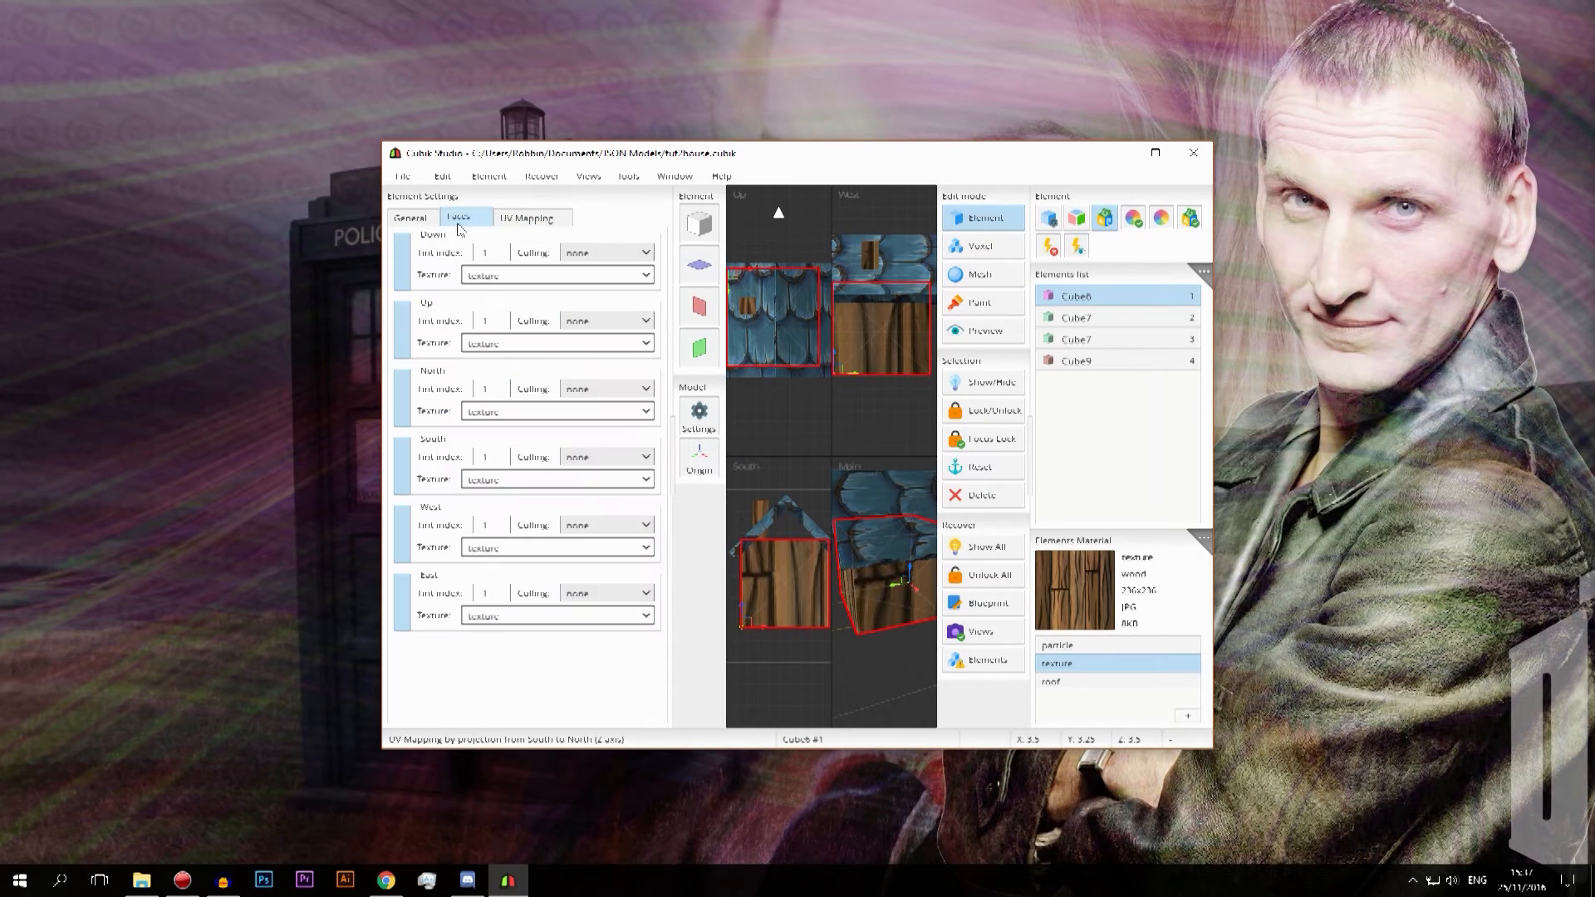
pyautogui.click(526, 217)
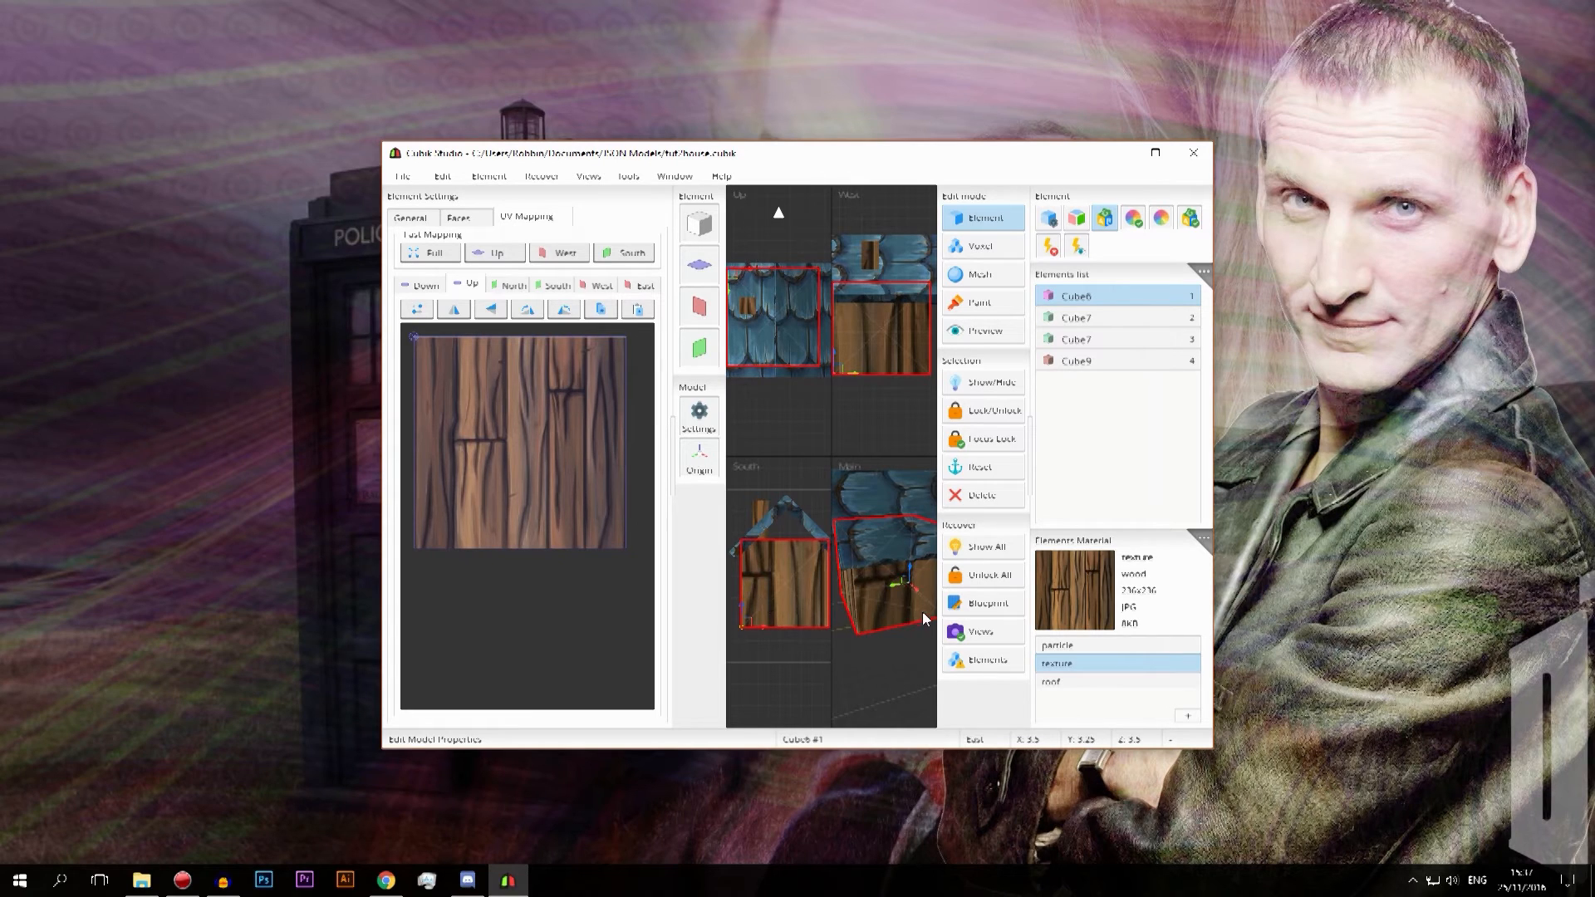
# - Apply full UV mapping to only the South face of the house body
pyautogui.moveTo(873, 628); pyautogui.dragTo(967, 660, button='middle')
pyautogui.scroll(2, 893, 508)
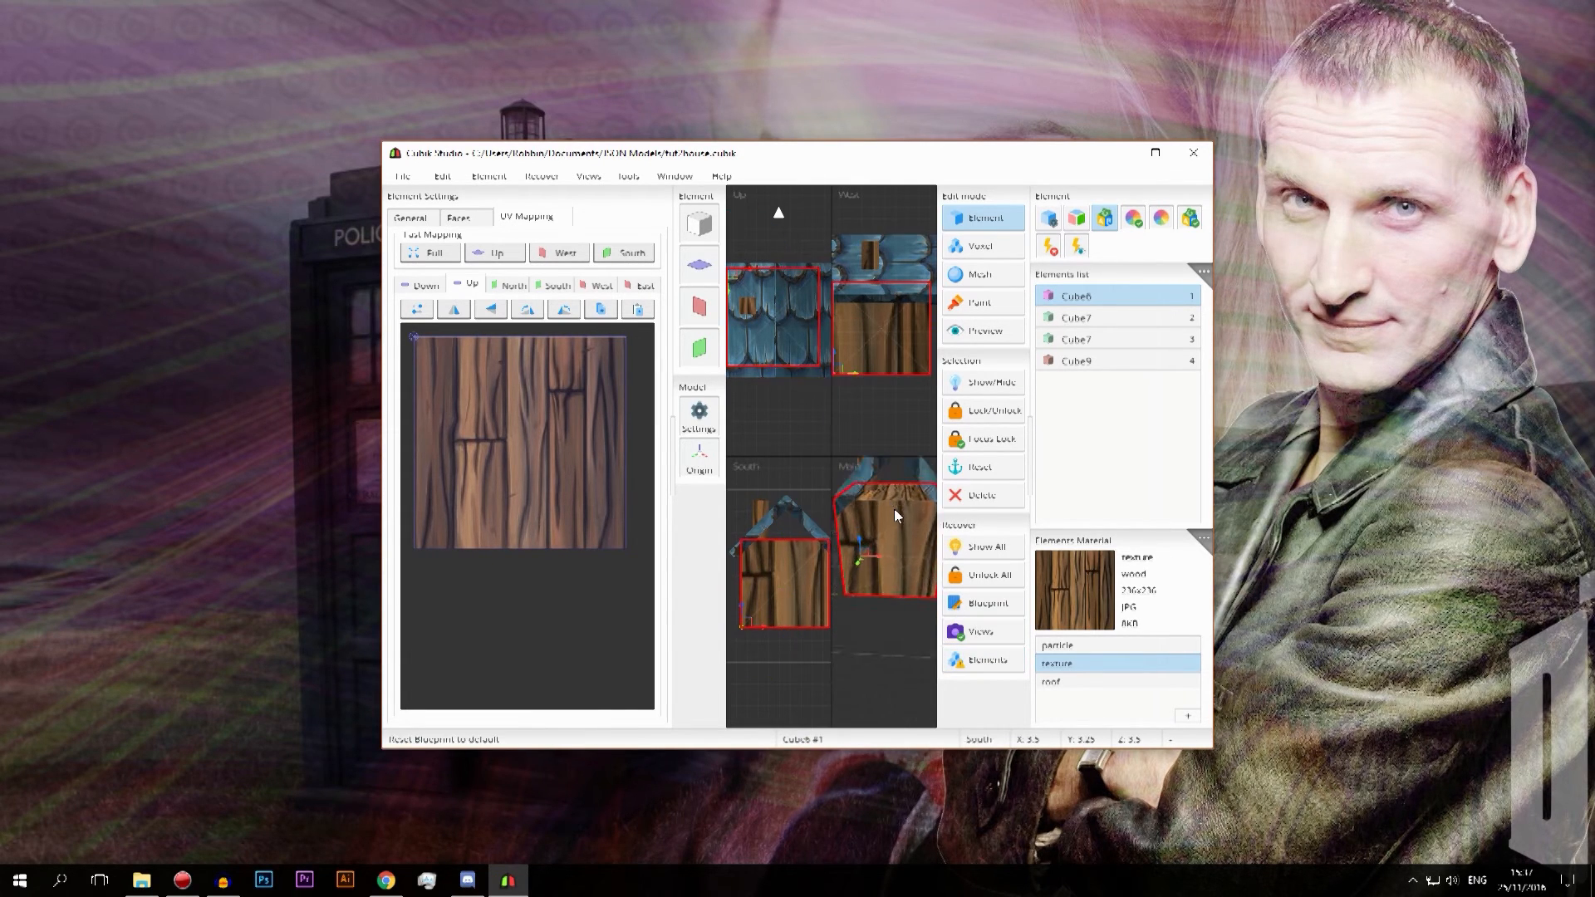
pyautogui.moveTo(900, 505)
pyautogui.mouseDown(button='middle')
pyautogui.moveTo(889, 545)
pyautogui.moveTo(894, 461)
pyautogui.moveTo(885, 535)
pyautogui.moveTo(891, 517)
pyautogui.mouseUp(button='middle')
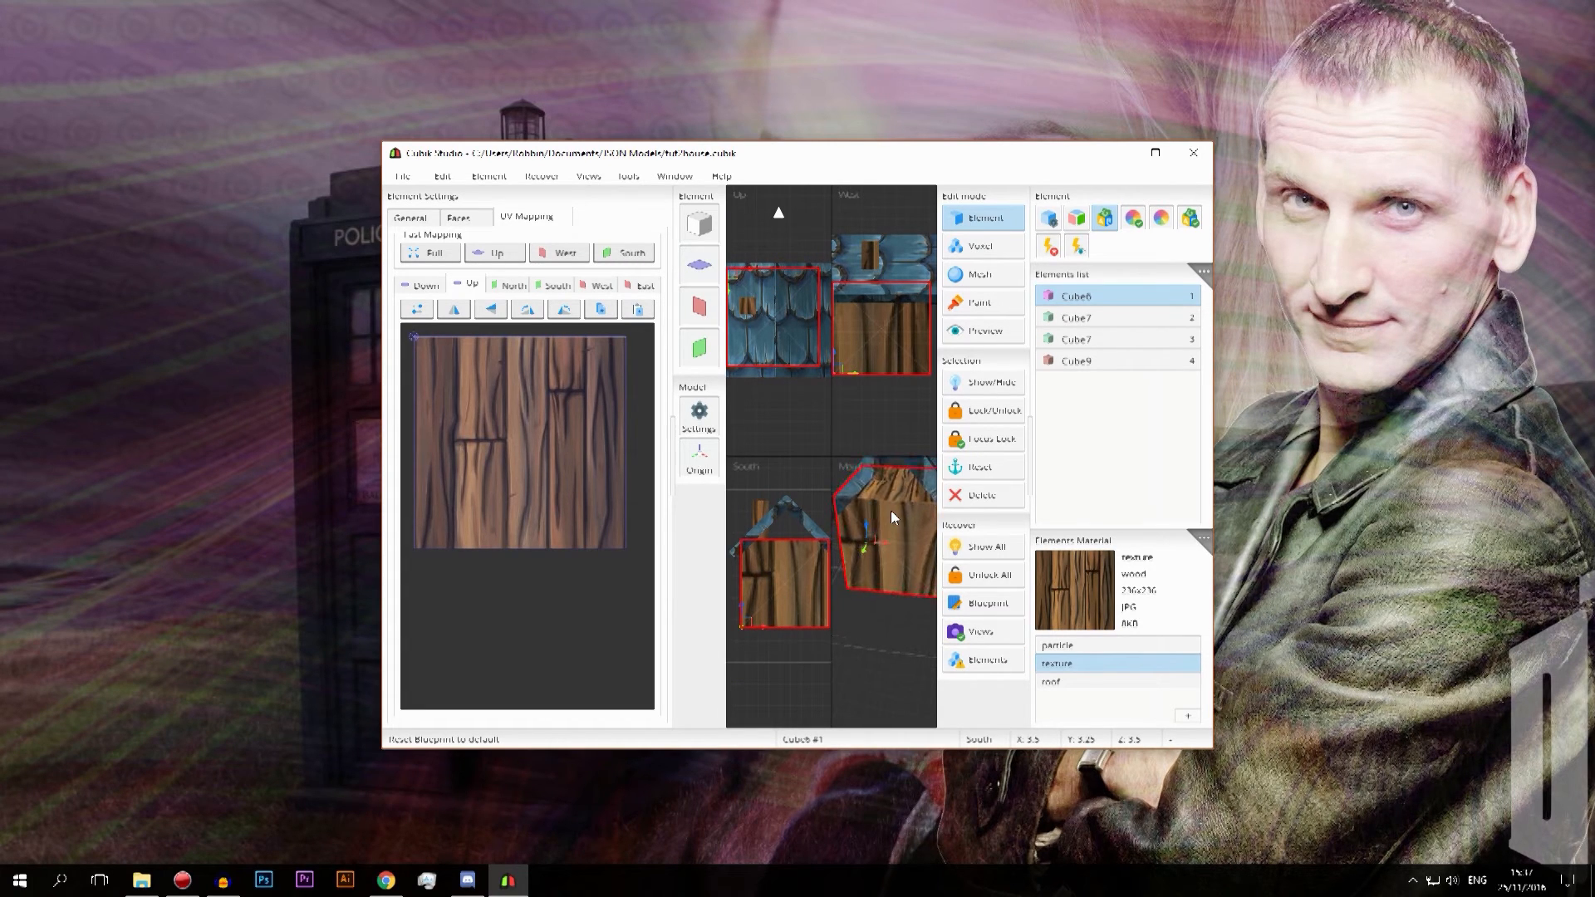
pyautogui.click(555, 284)
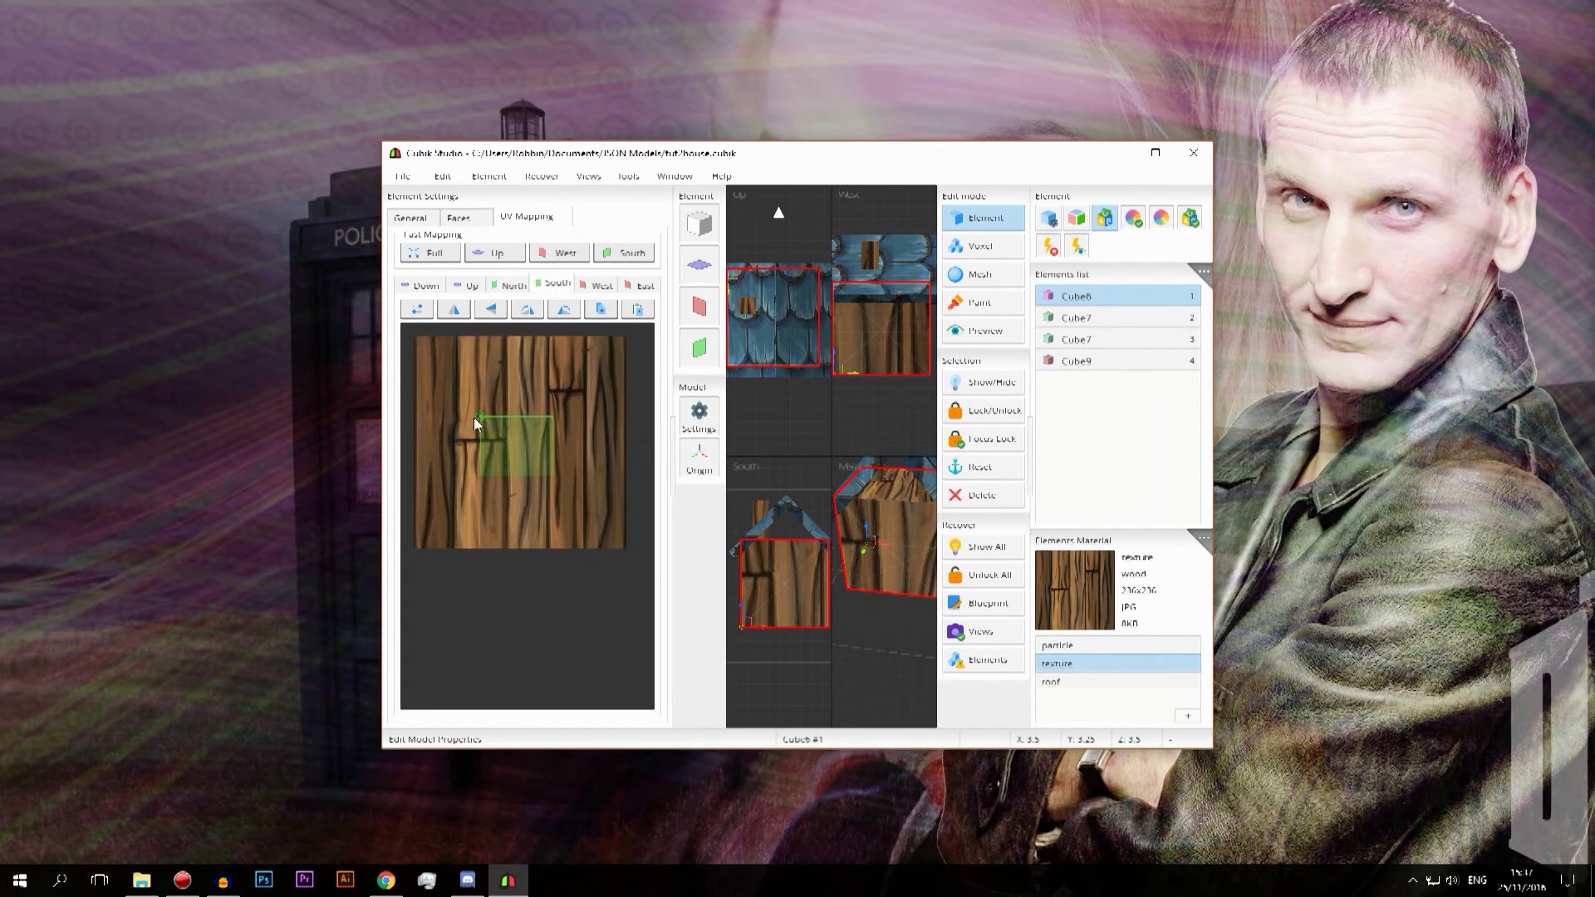
pyautogui.click(433, 253)
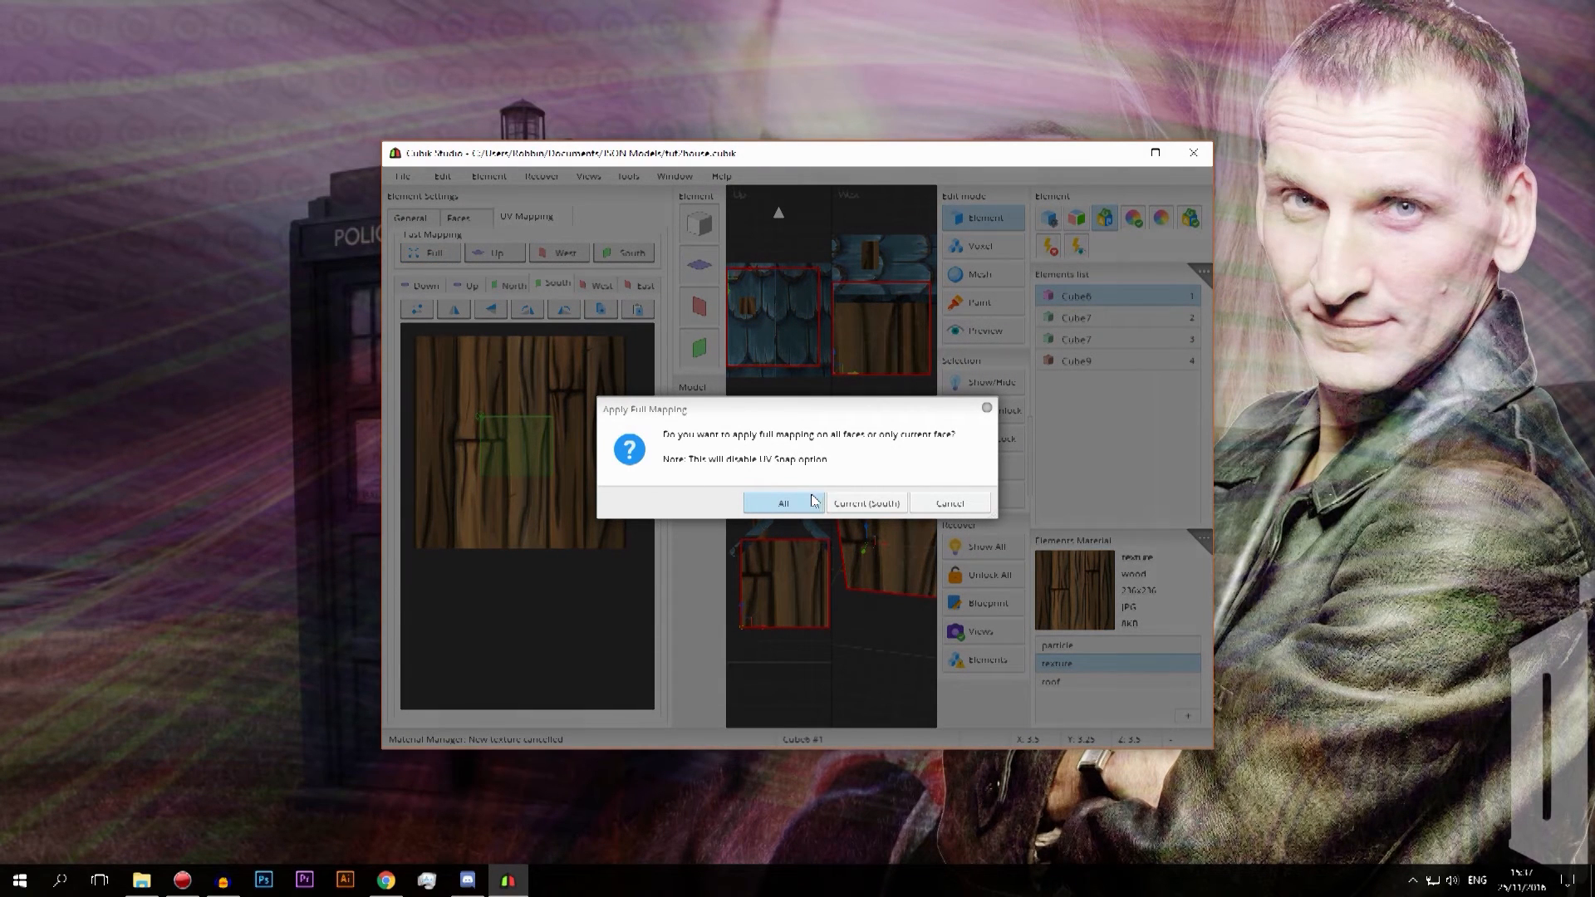
pyautogui.click(866, 503)
pyautogui.moveTo(892, 629); pyautogui.dragTo(782, 528, button='middle')
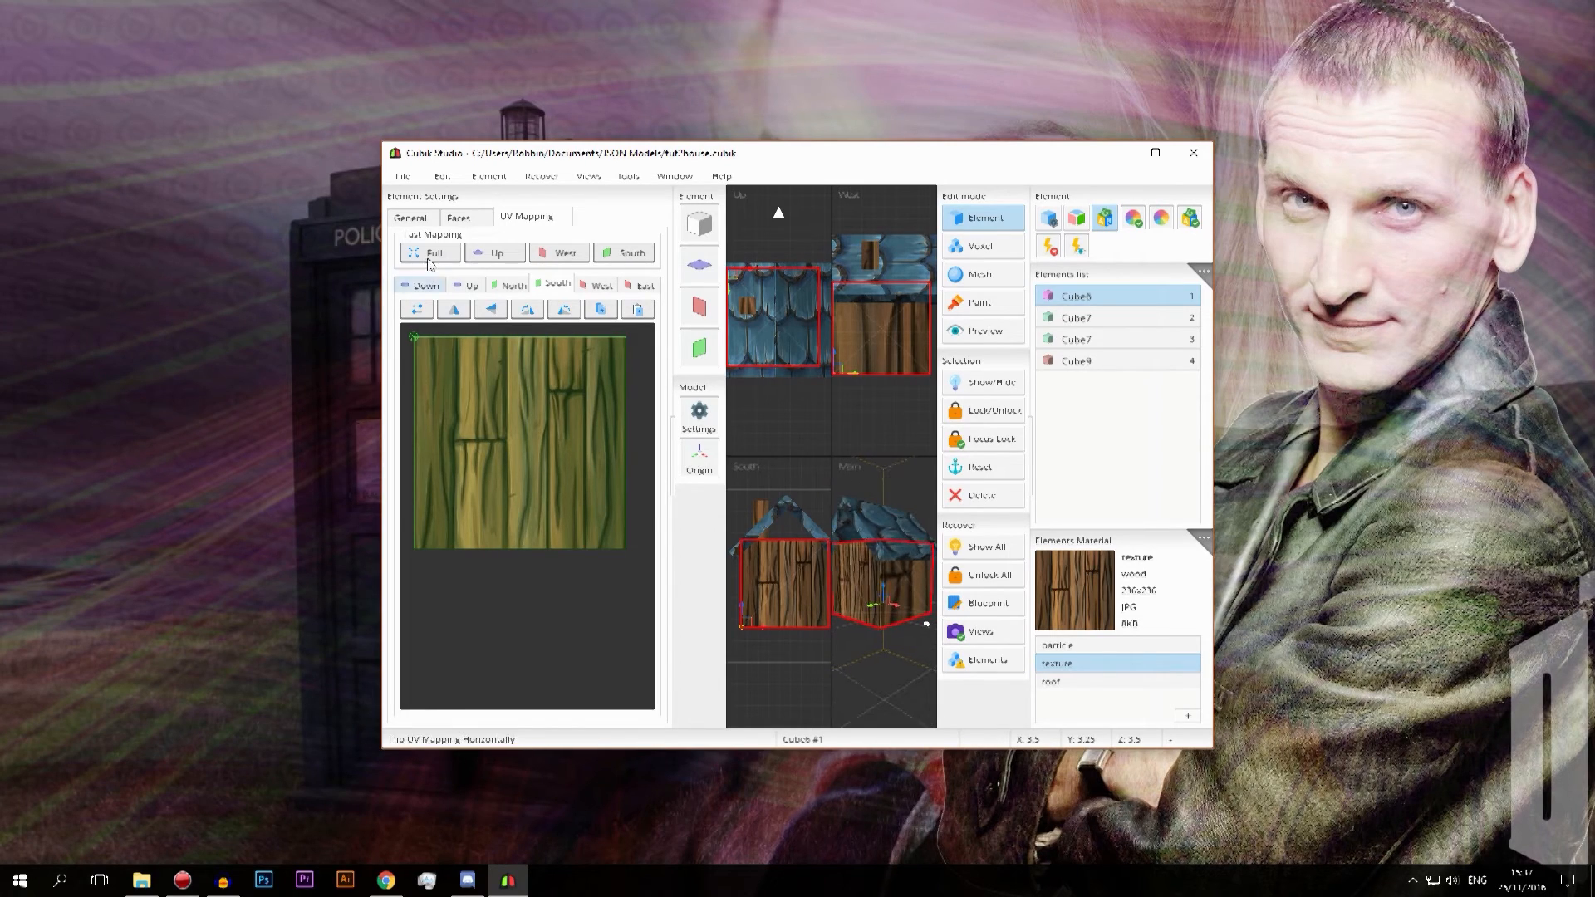
# - Apply full UV mapping to all faces of the house body and show its South face mapping
pyautogui.click(430, 252)
pyautogui.click(803, 506)
pyautogui.moveTo(795, 503); pyautogui.dragTo(902, 662, button='middle')
pyautogui.moveTo(856, 605); pyautogui.dragTo(890, 581, button='middle')
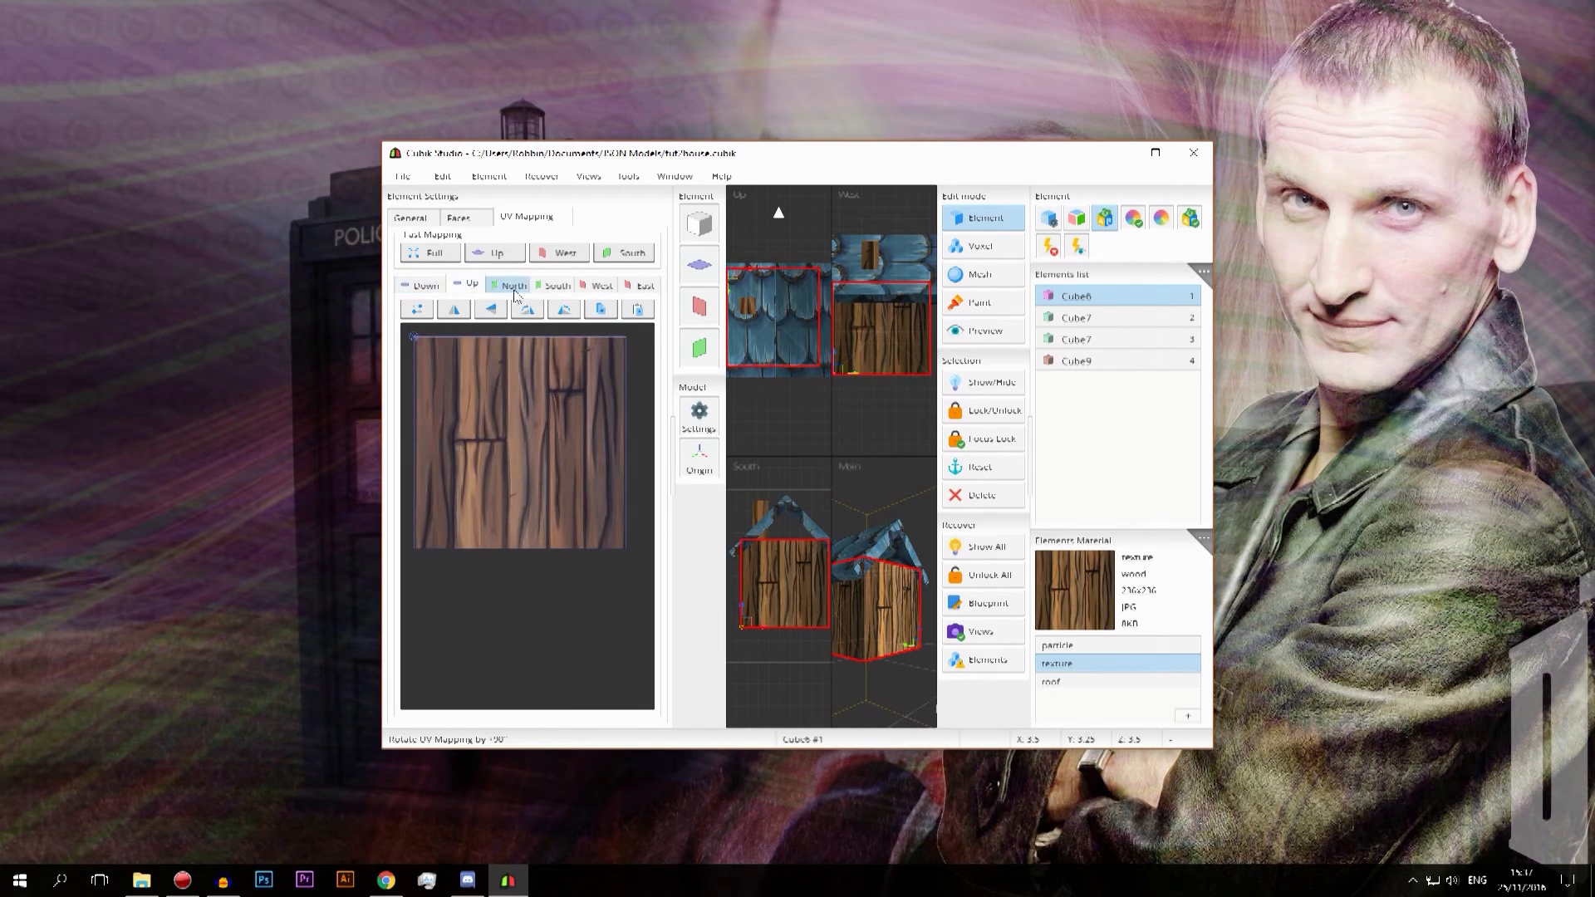
pyautogui.click(554, 285)
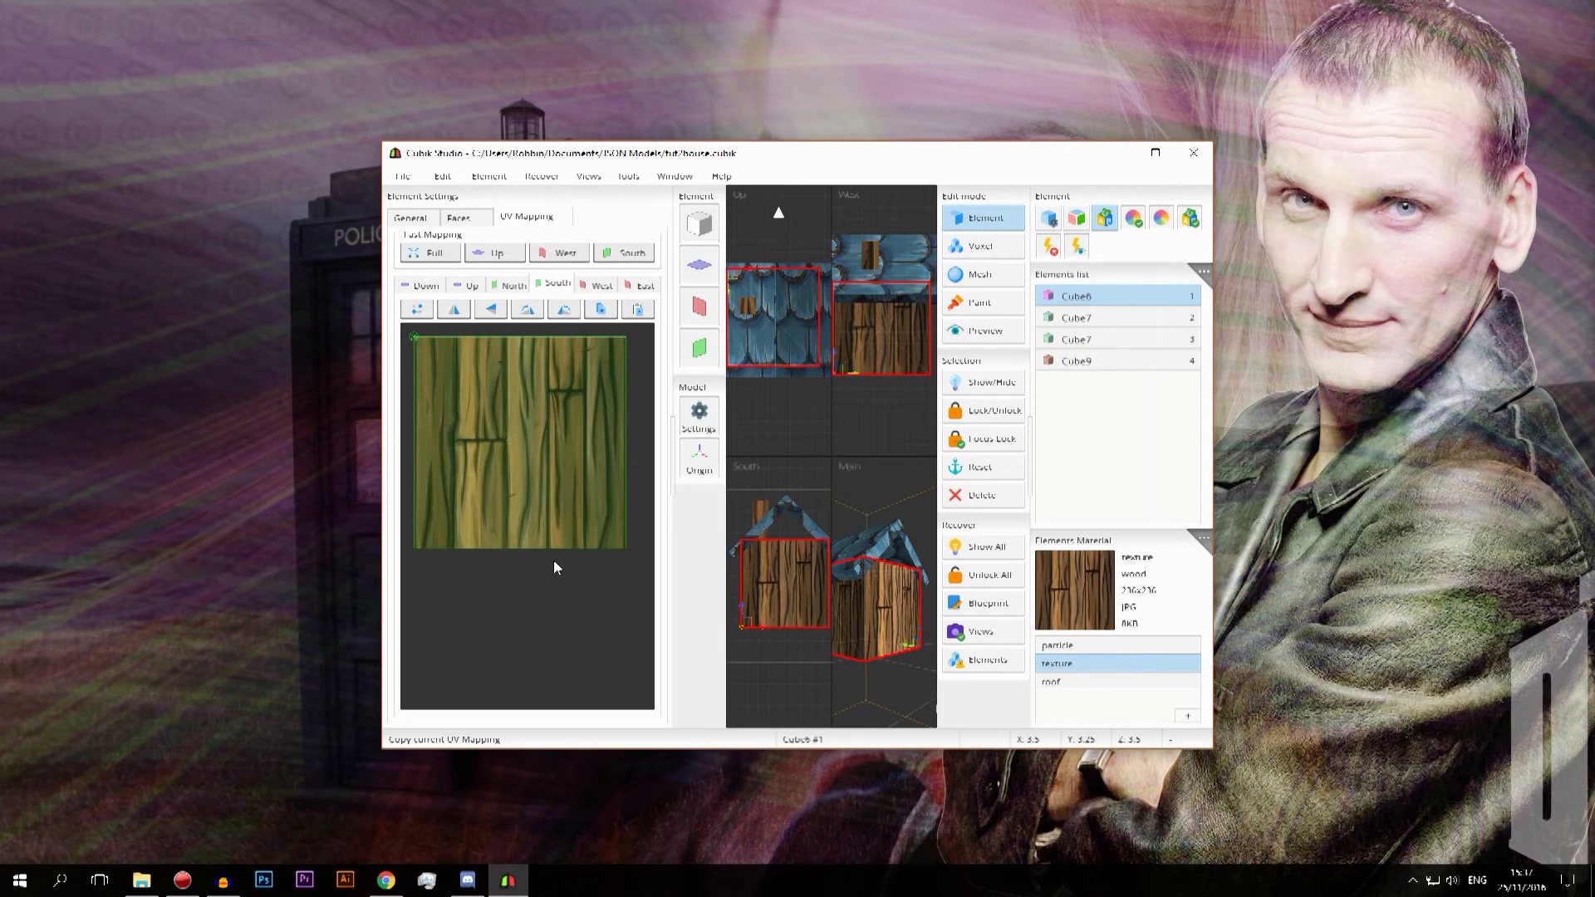
# - Apply full UV mapping to all faces of the east roof slab, the first Cube7 element
pyautogui.click(1076, 317)
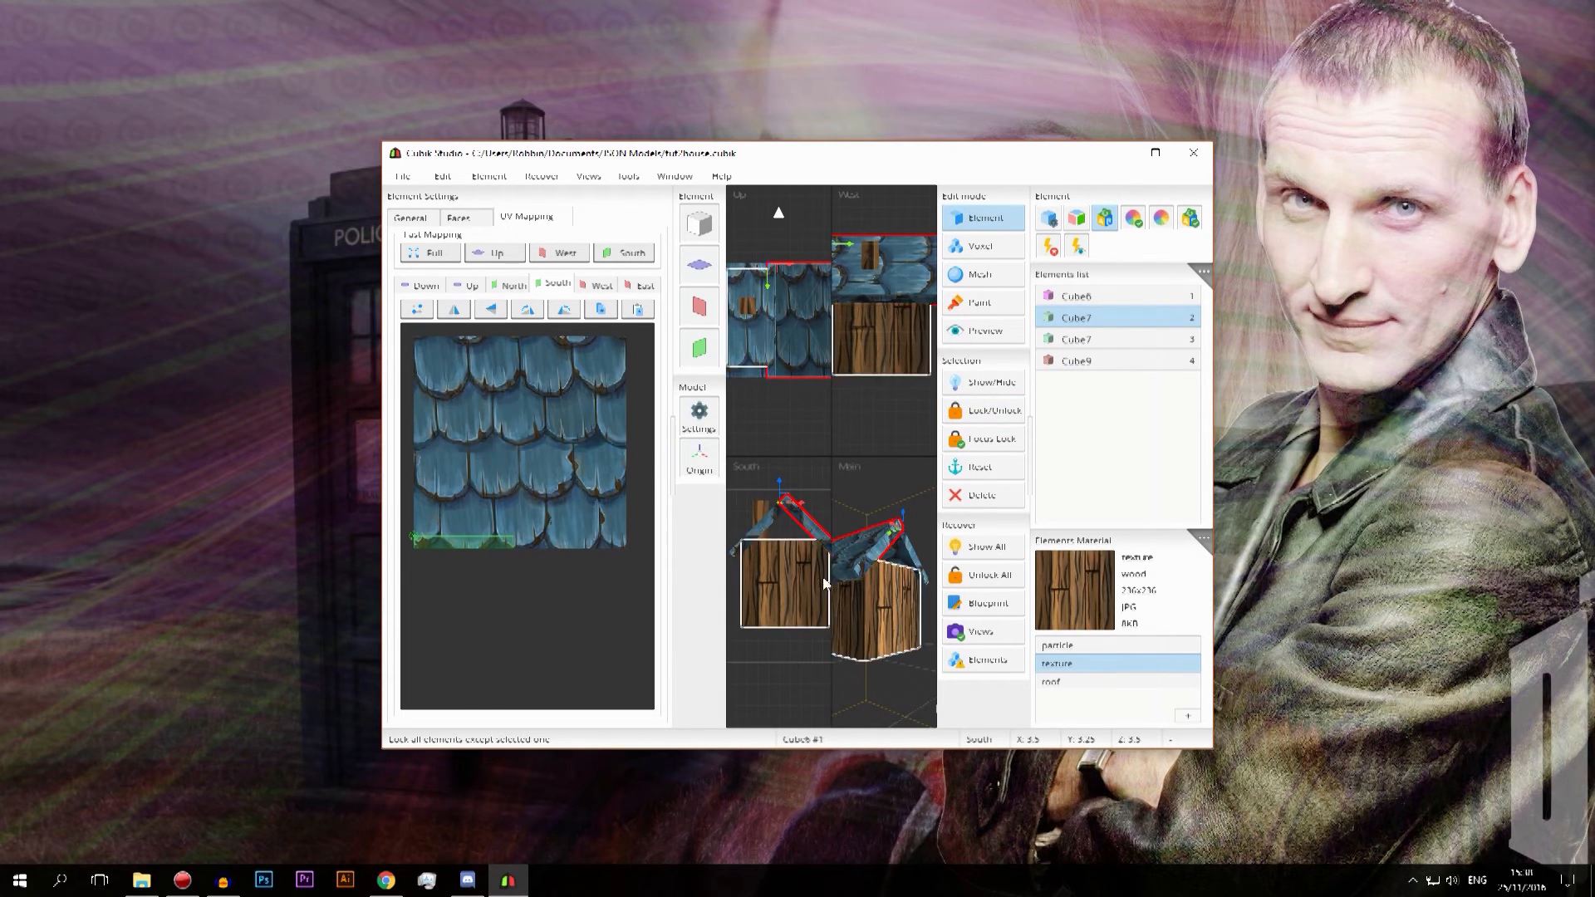
pyautogui.click(472, 287)
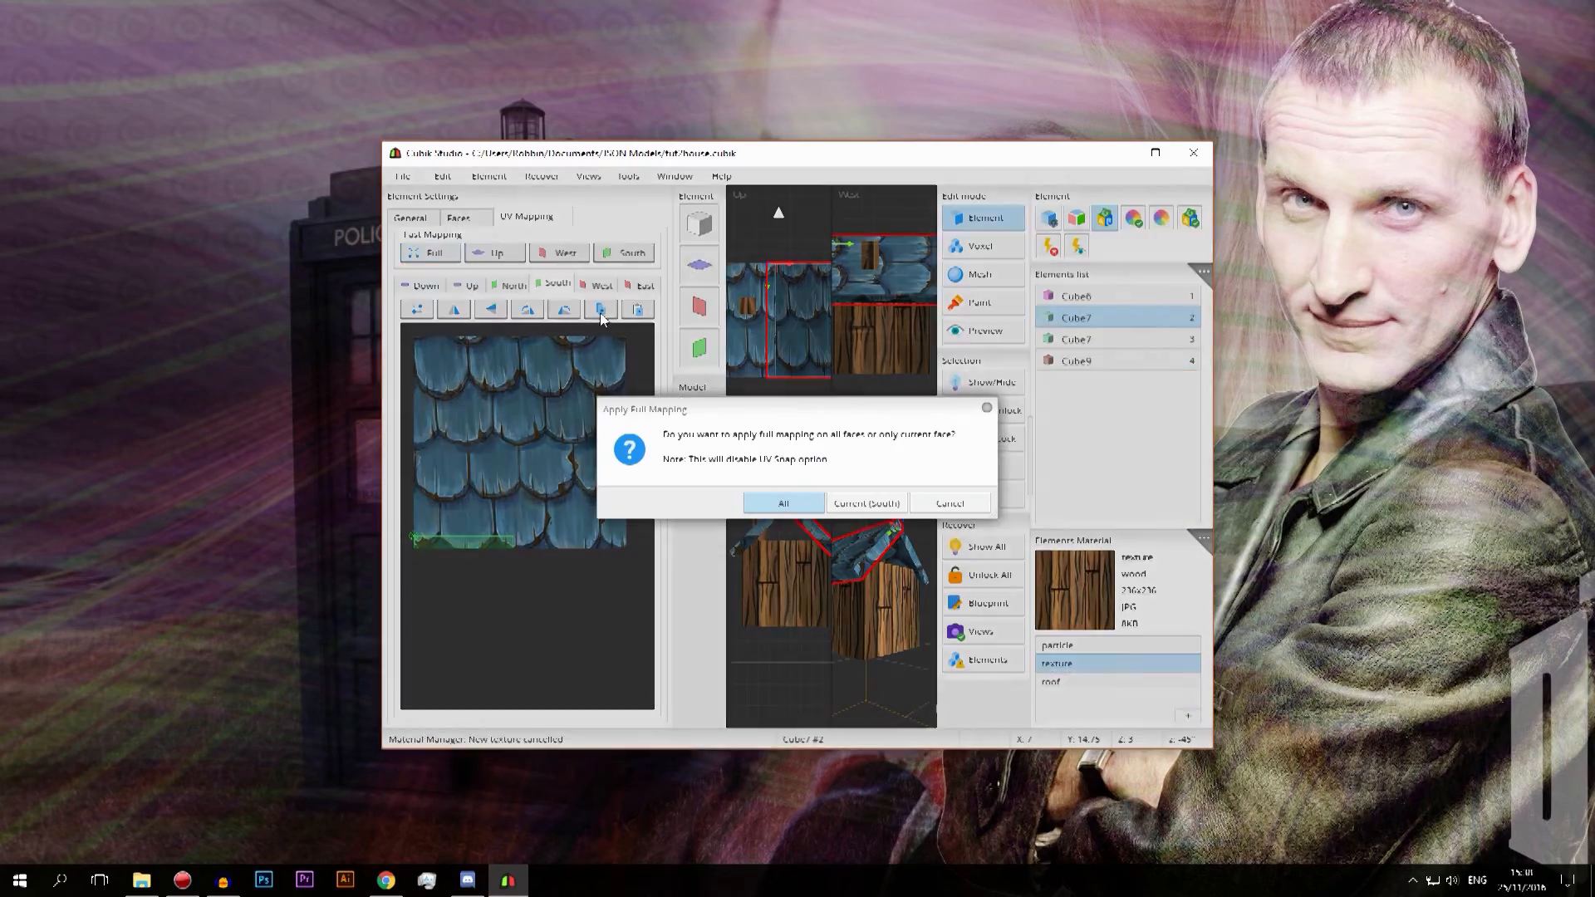
pyautogui.click(784, 510)
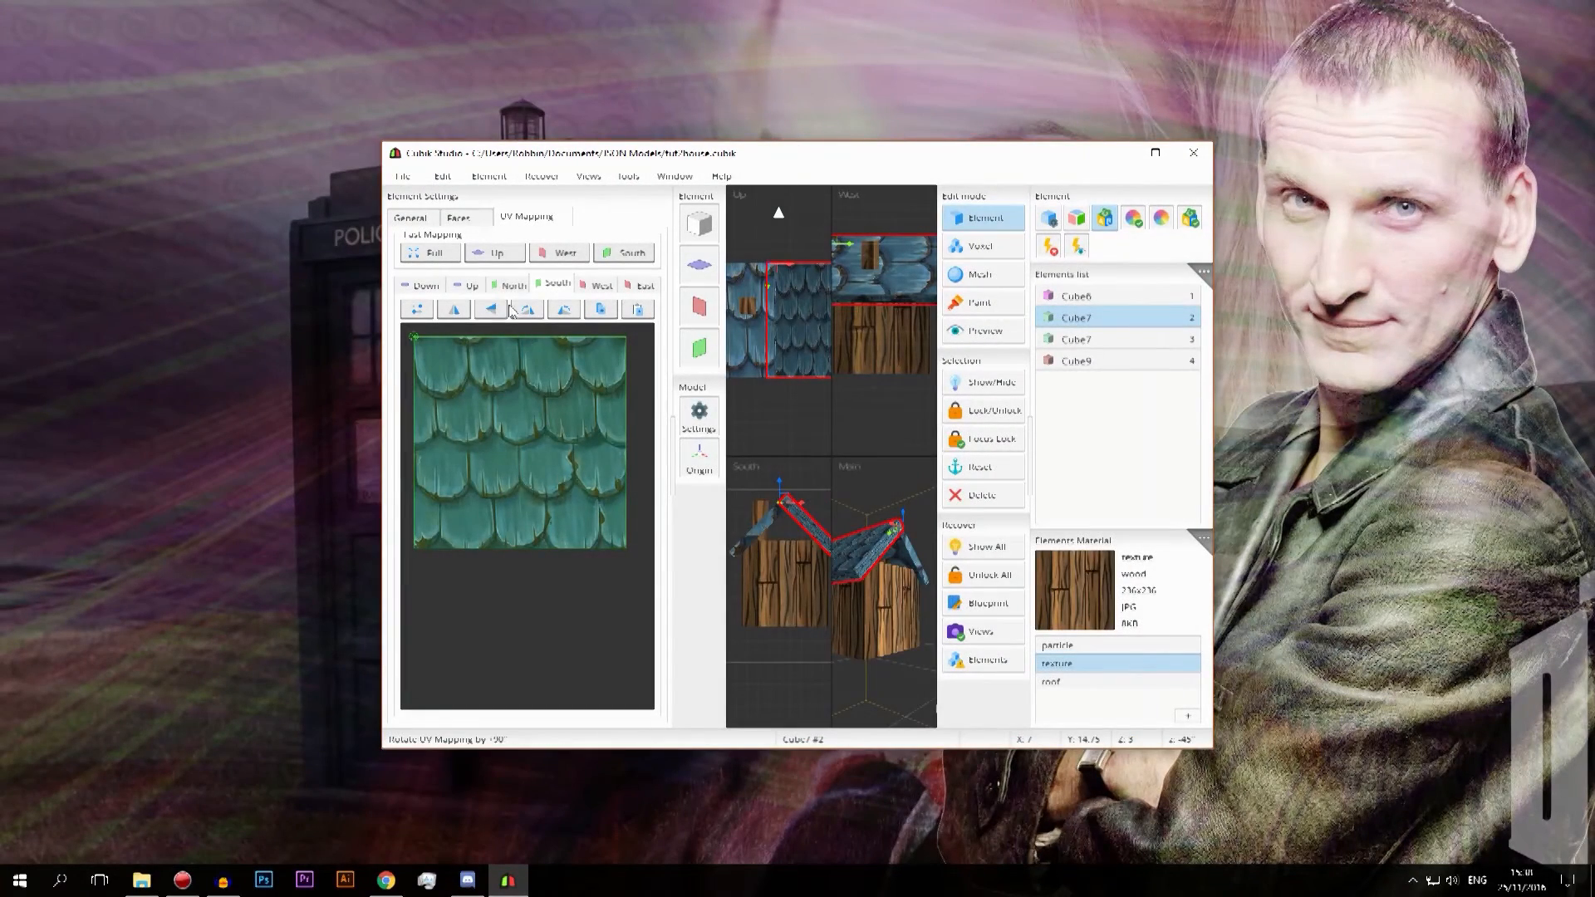
# - Try flipping the UV mapping of the east roof slab's Up face vertically and horizontally
pyautogui.moveTo(879, 600)
pyautogui.mouseDown(button='right')
pyautogui.moveTo(864, 644)
pyautogui.moveTo(897, 690)
pyautogui.moveTo(877, 681)
pyautogui.moveTo(884, 626)
pyautogui.mouseUp(button='right')
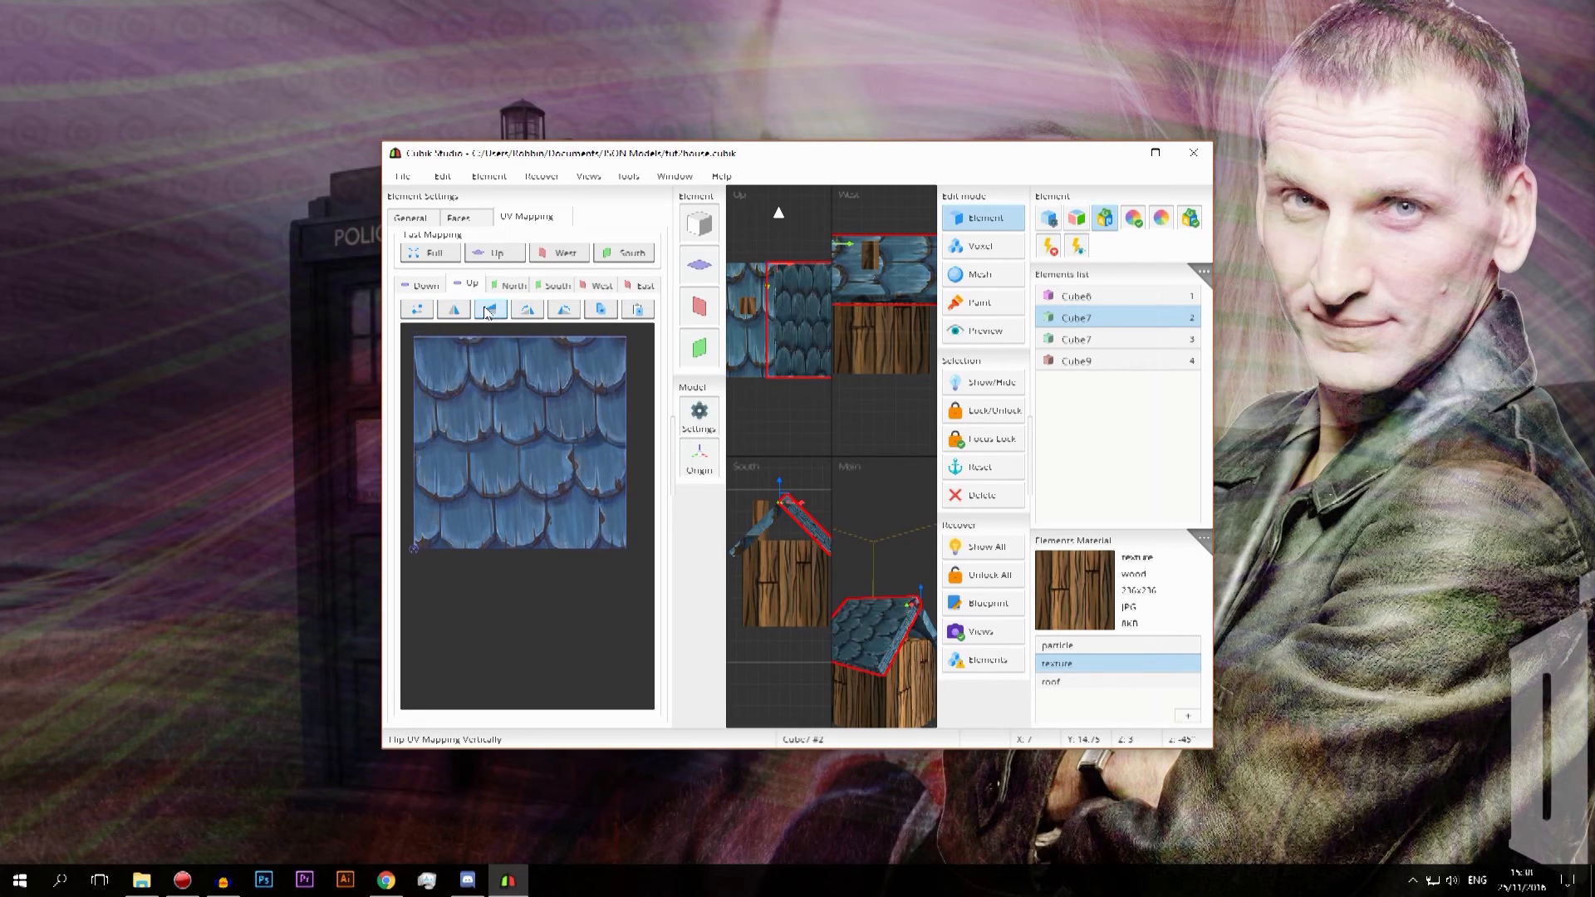
pyautogui.click(456, 318)
pyautogui.click(456, 318)
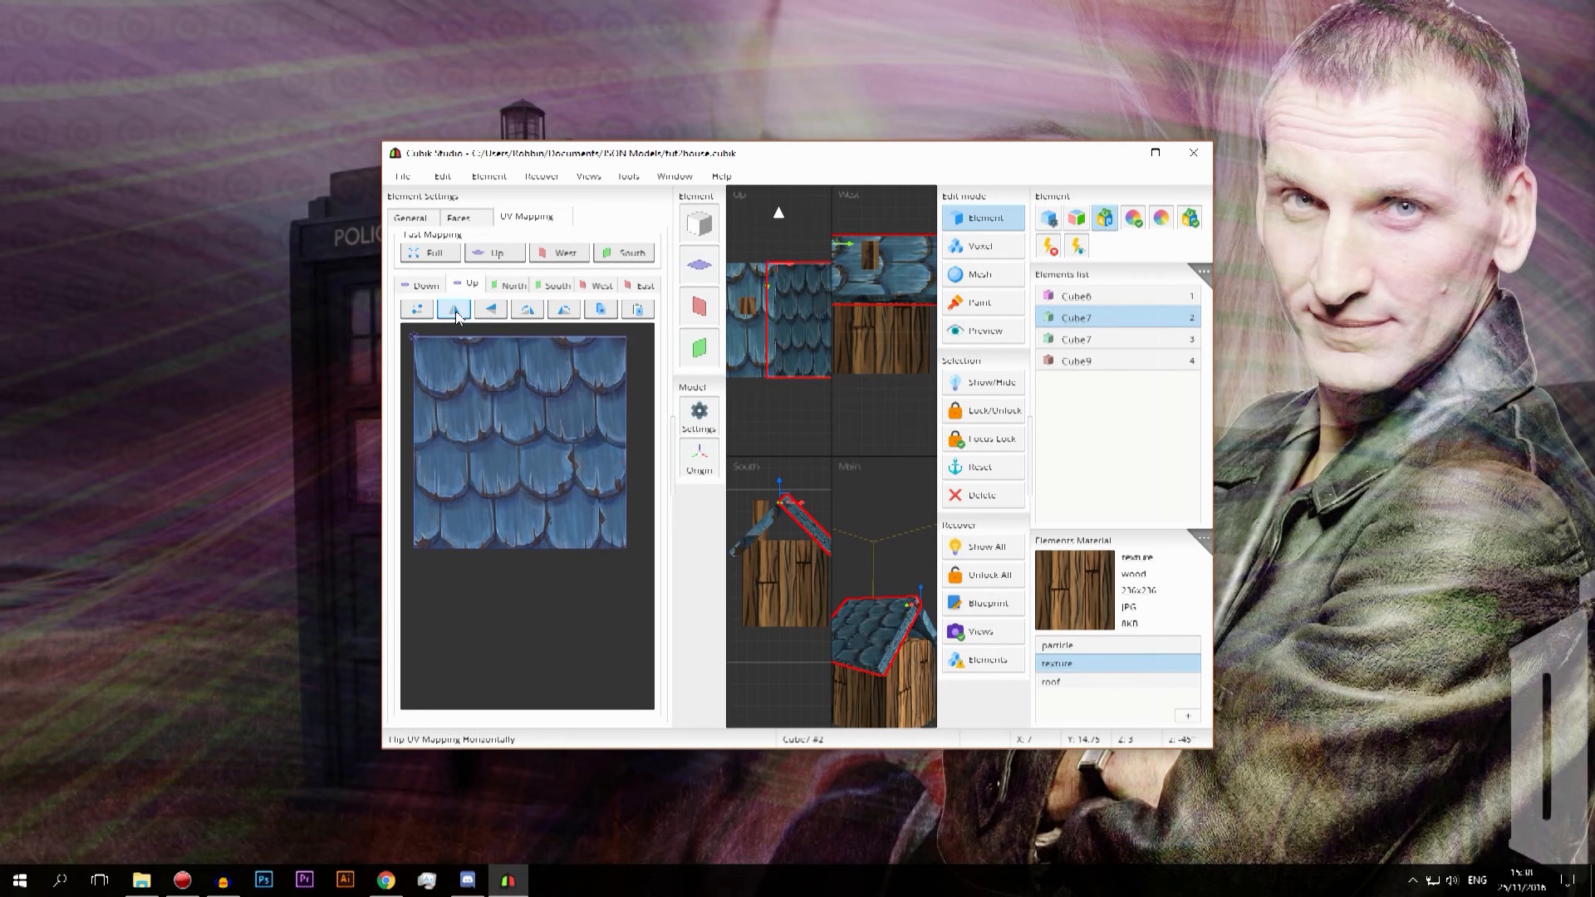
pyautogui.click(597, 314)
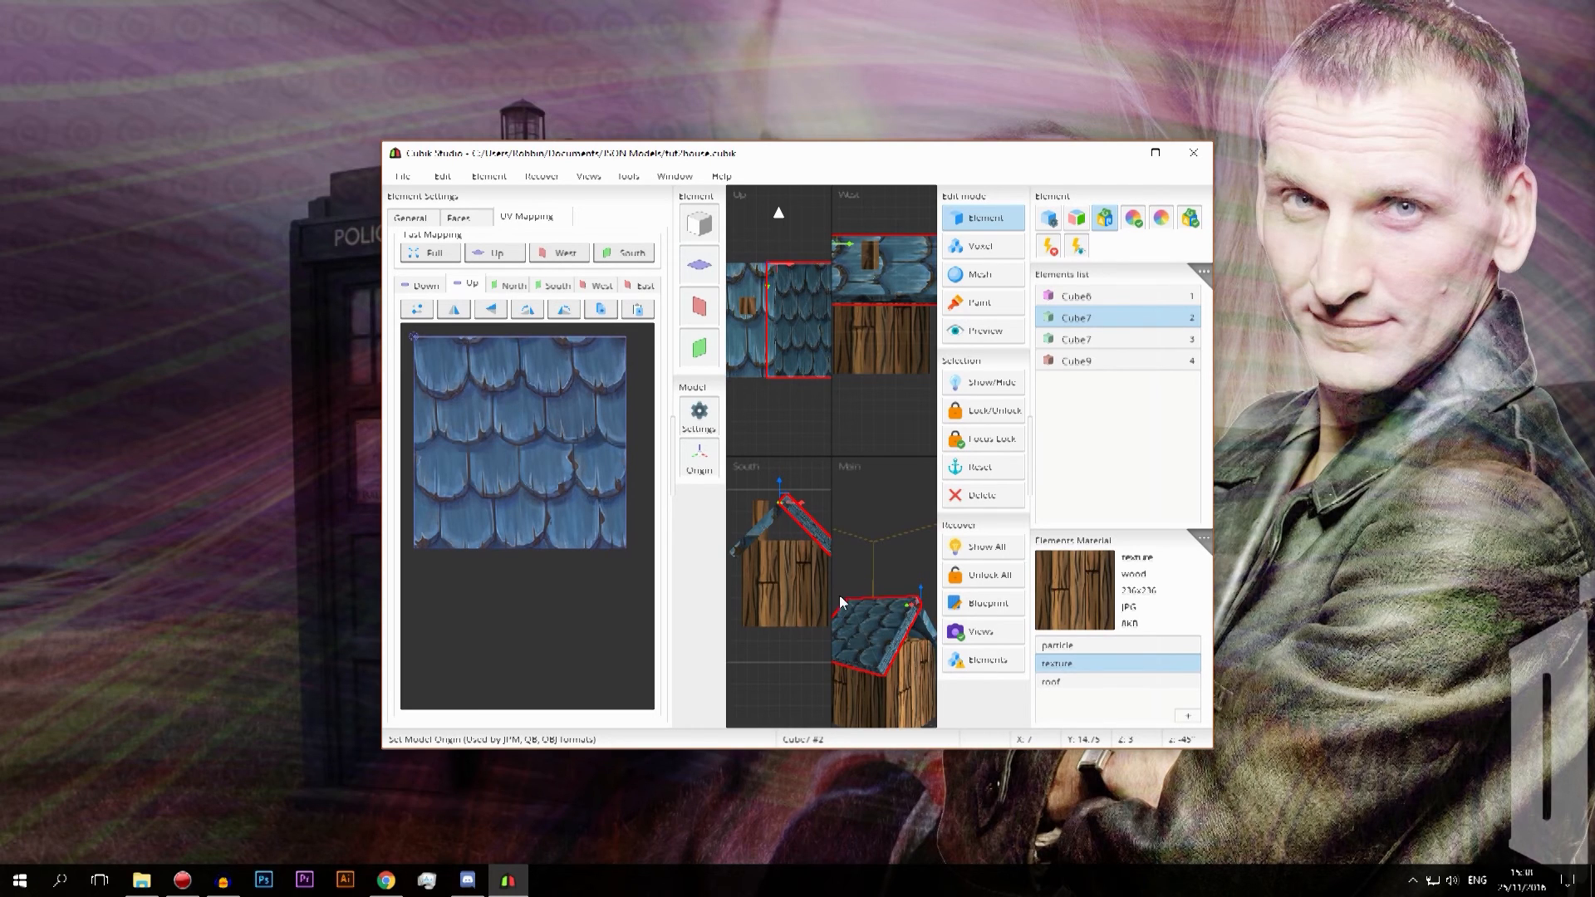
# - Rotate the UV mapping of the east roof slab's Up face in 90° steps so the tiles run down the slope
pyautogui.click(532, 319)
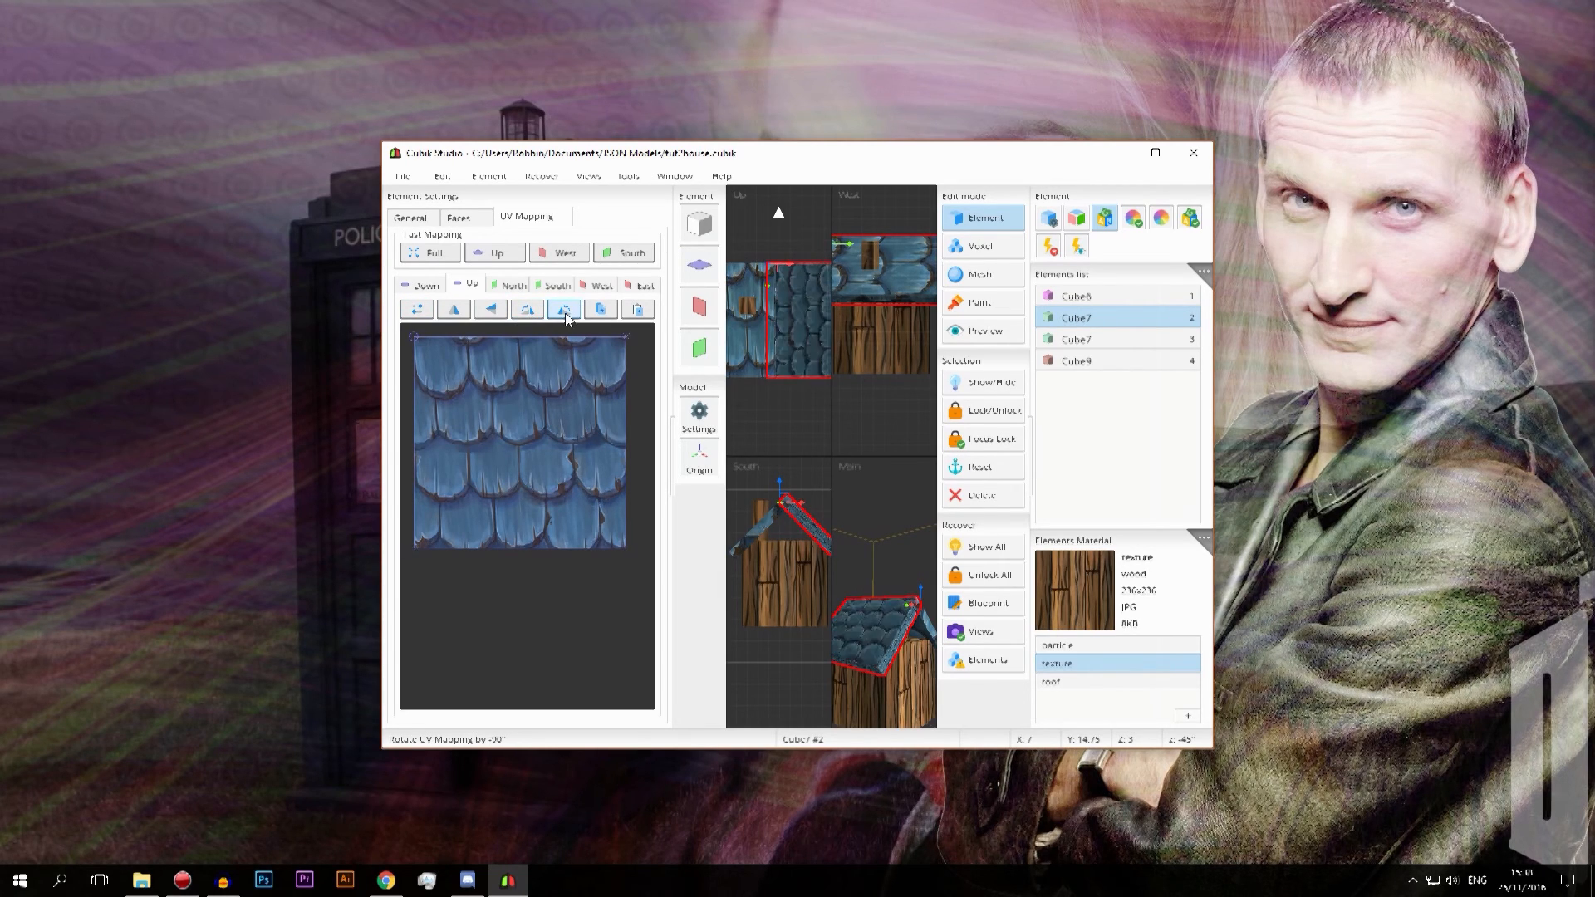
pyautogui.click(566, 317)
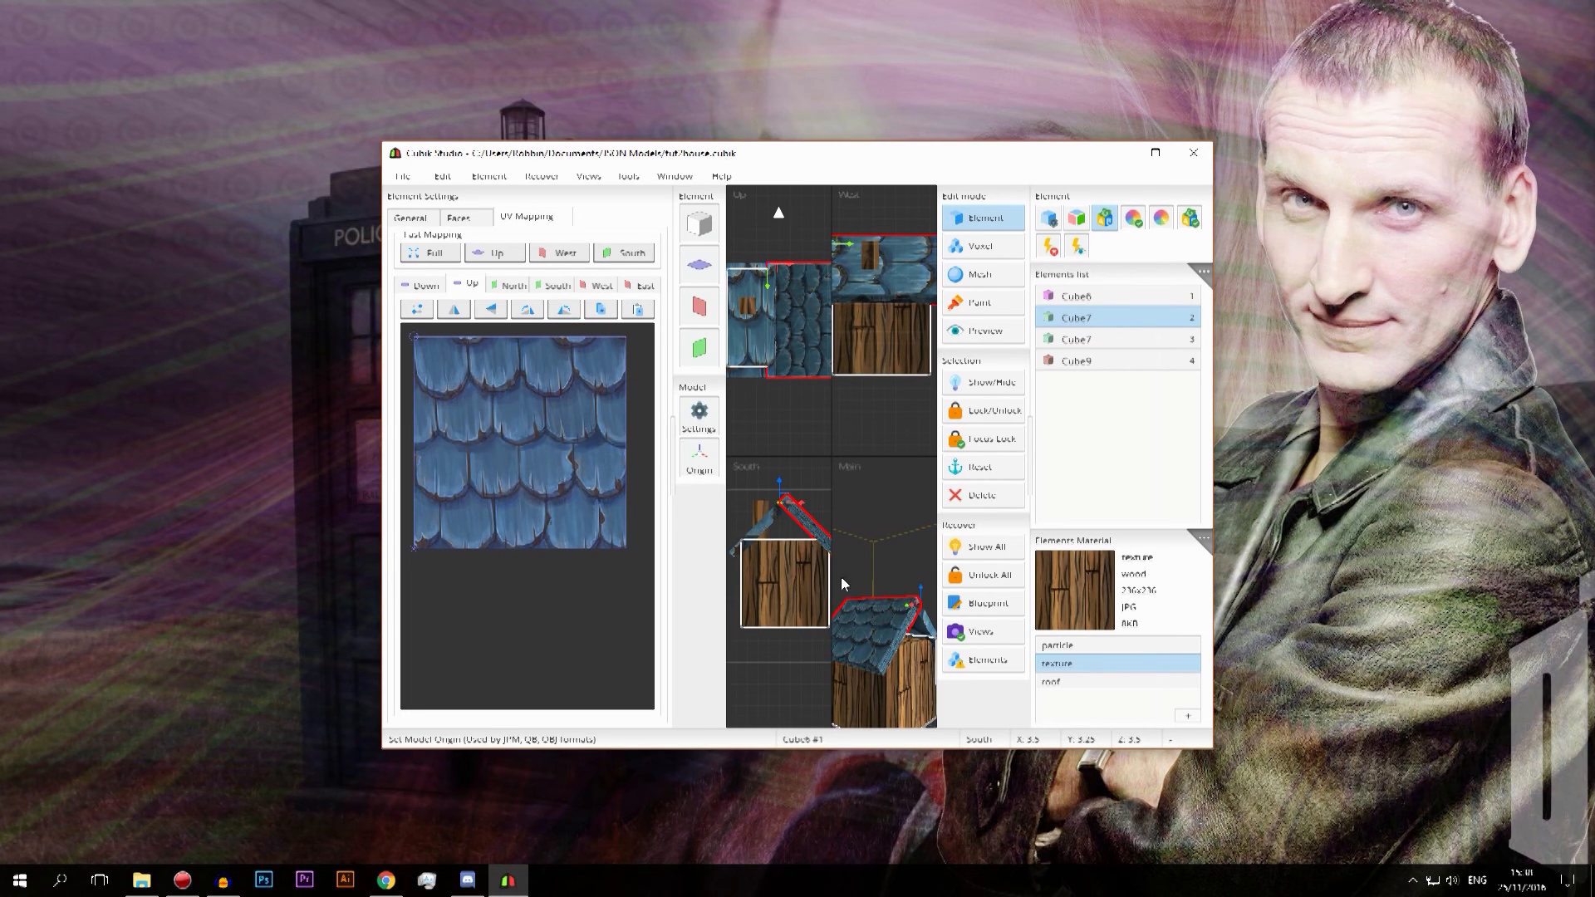
pyautogui.press('r')
# - Apply full UV mapping to all faces of the west roof slab, the second Cube7 element
pyautogui.moveTo(860, 533); pyautogui.dragTo(760, 593, button='middle')
pyautogui.click(878, 681)
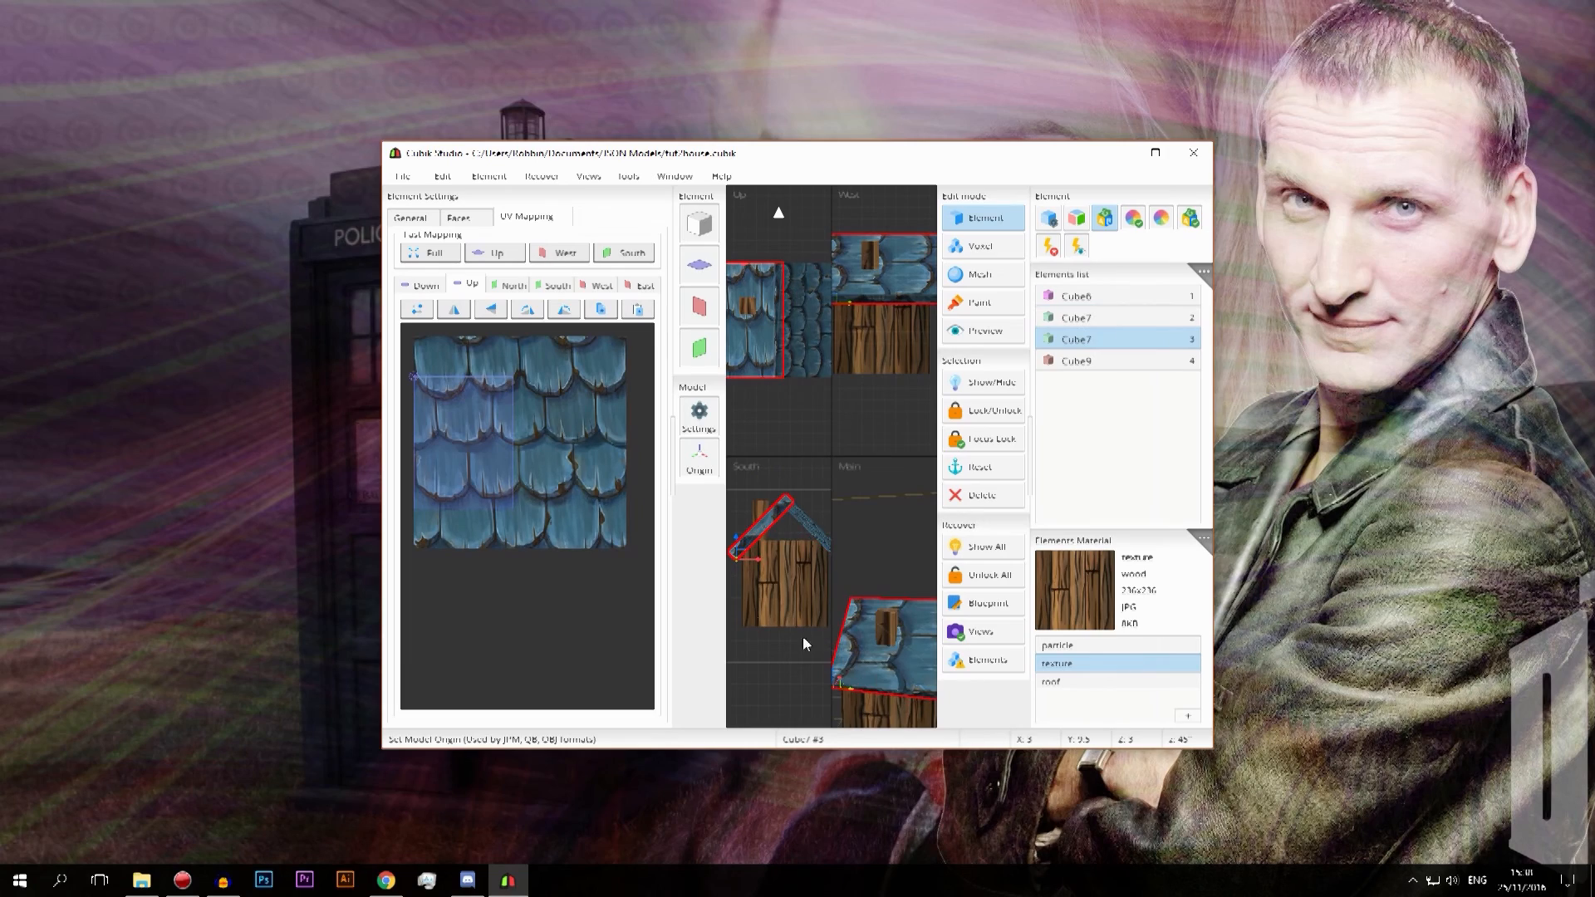
pyautogui.click(434, 253)
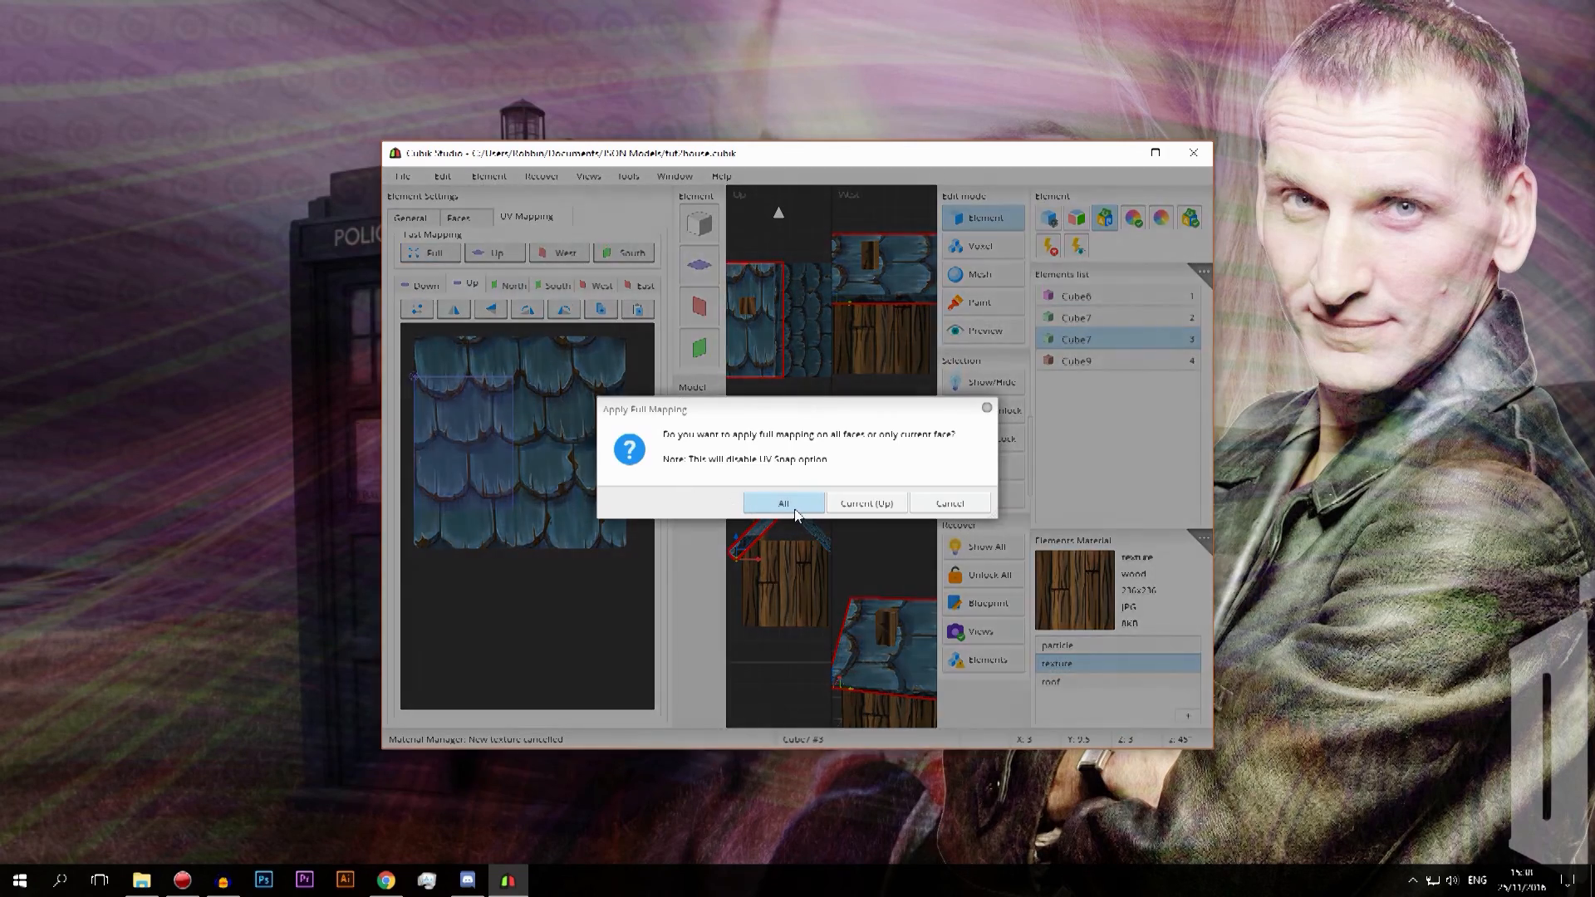
pyautogui.click(787, 503)
# - Rotate the UV mapping of the west roof slab's Up face in 90° steps so the tiles run down the slope, and exit element editing
pyautogui.click(528, 310)
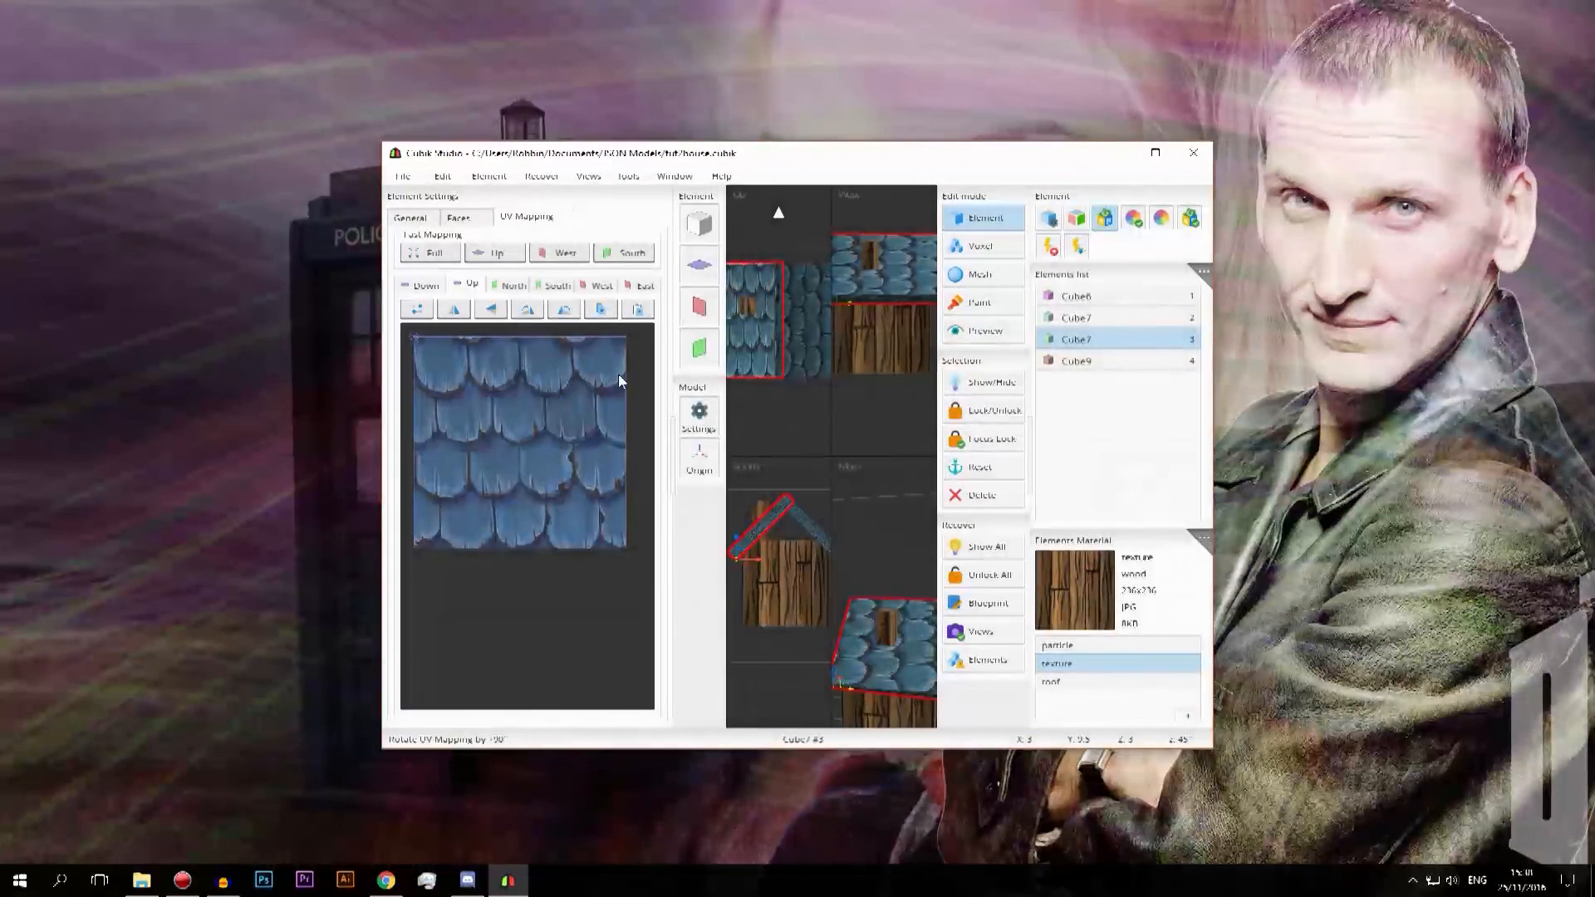
pyautogui.click(570, 313)
pyautogui.click(525, 314)
pyautogui.click(525, 314)
pyautogui.moveTo(873, 522); pyautogui.dragTo(847, 505, button='middle')
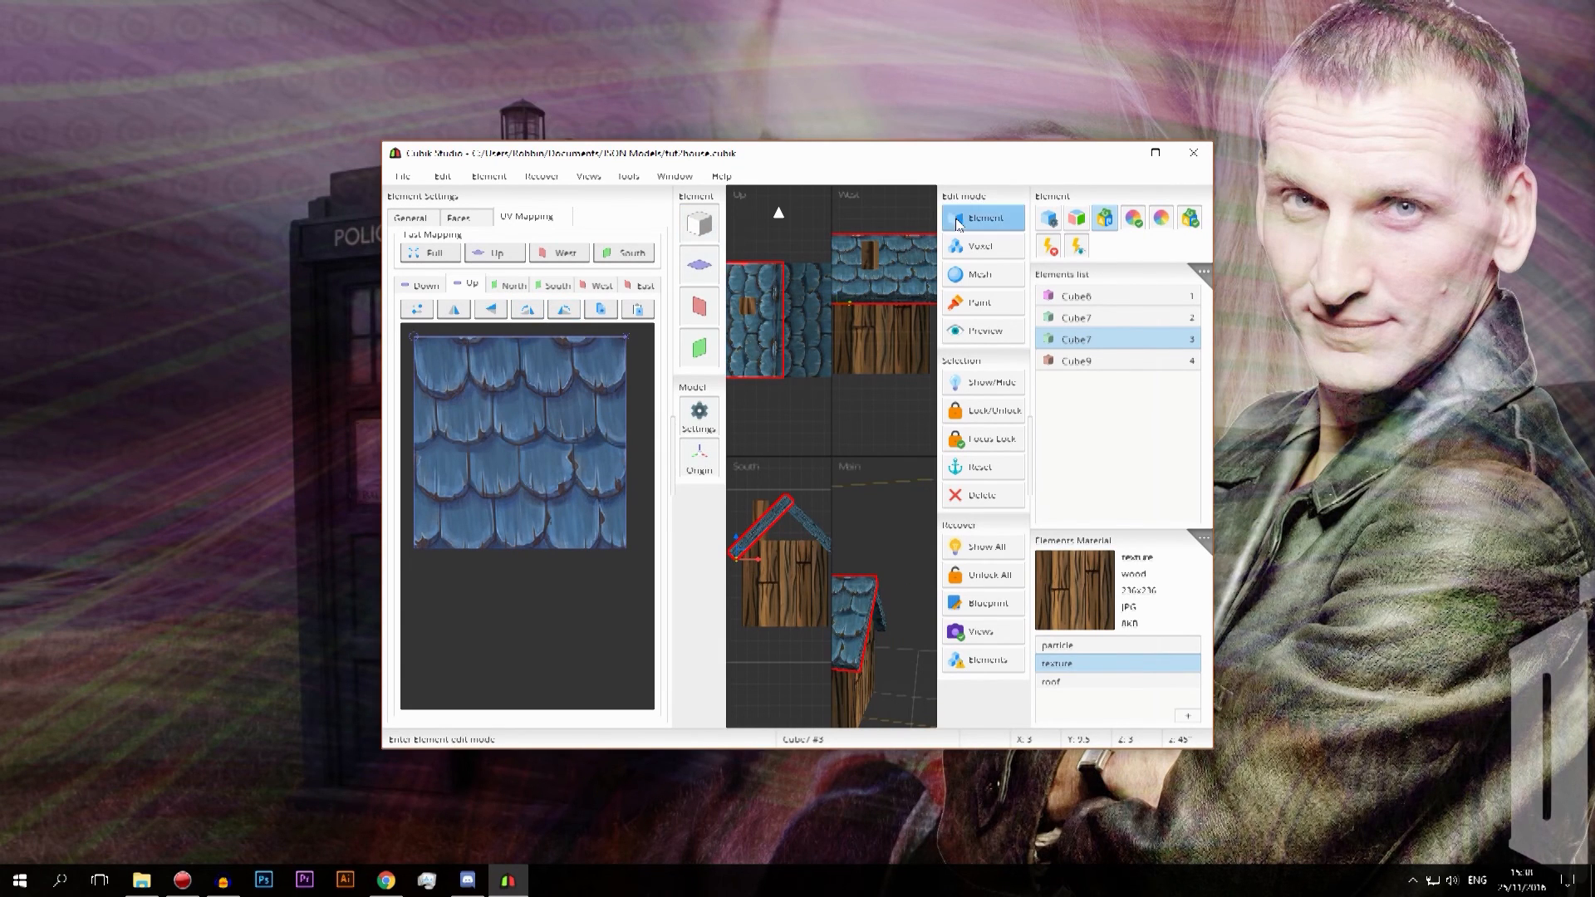
pyautogui.click(984, 217)
pyautogui.moveTo(1001, 566); pyautogui.dragTo(1053, 615, button='middle')
pyautogui.click(926, 603)
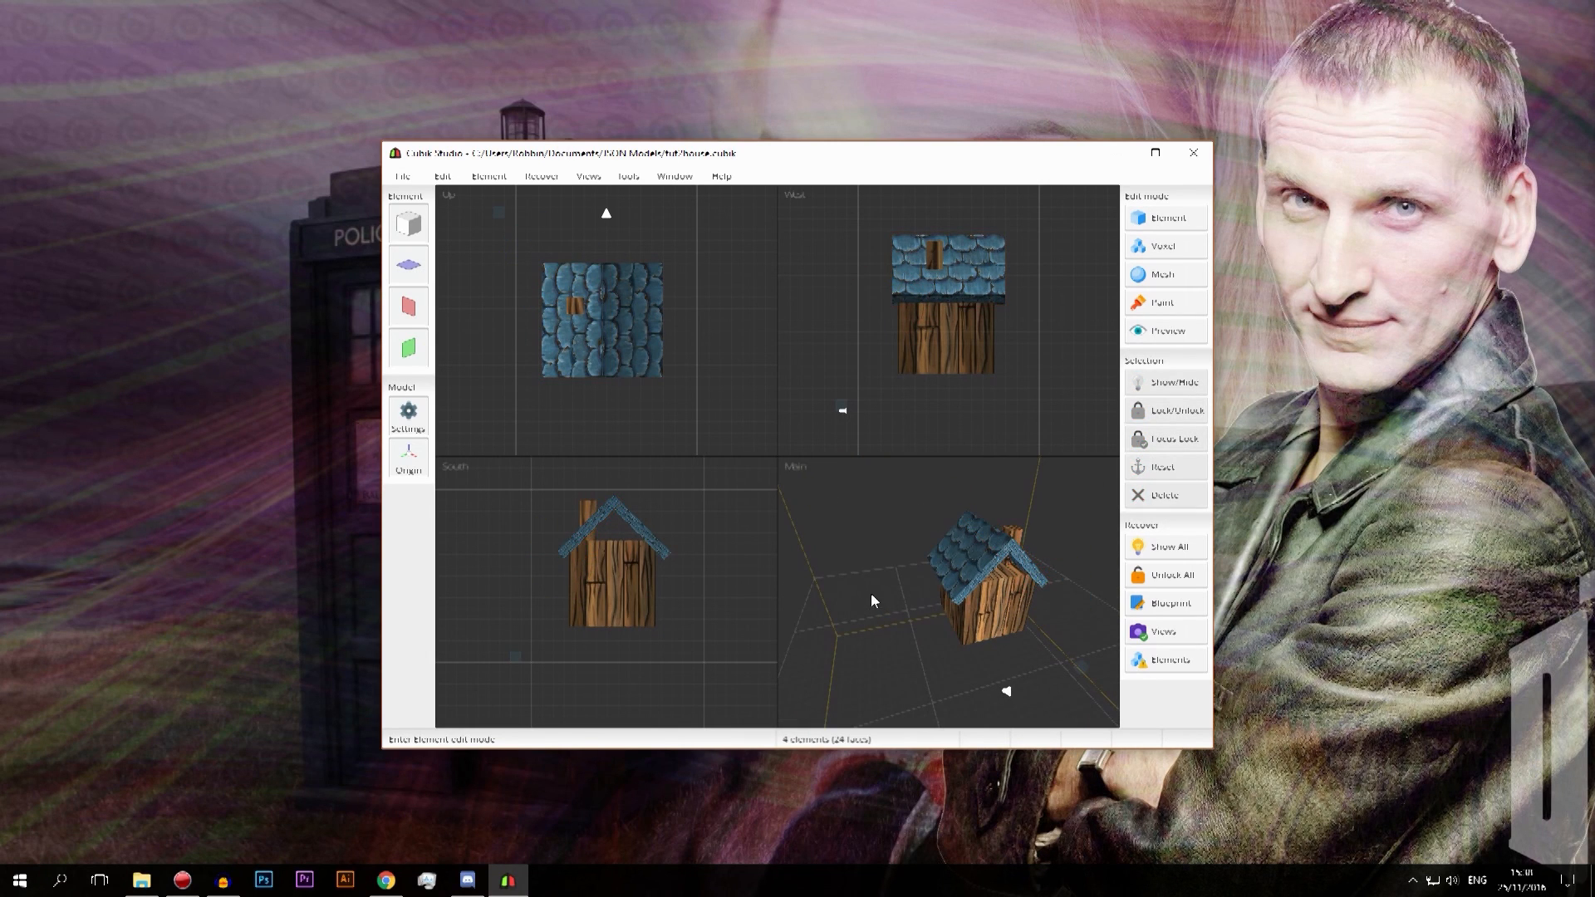